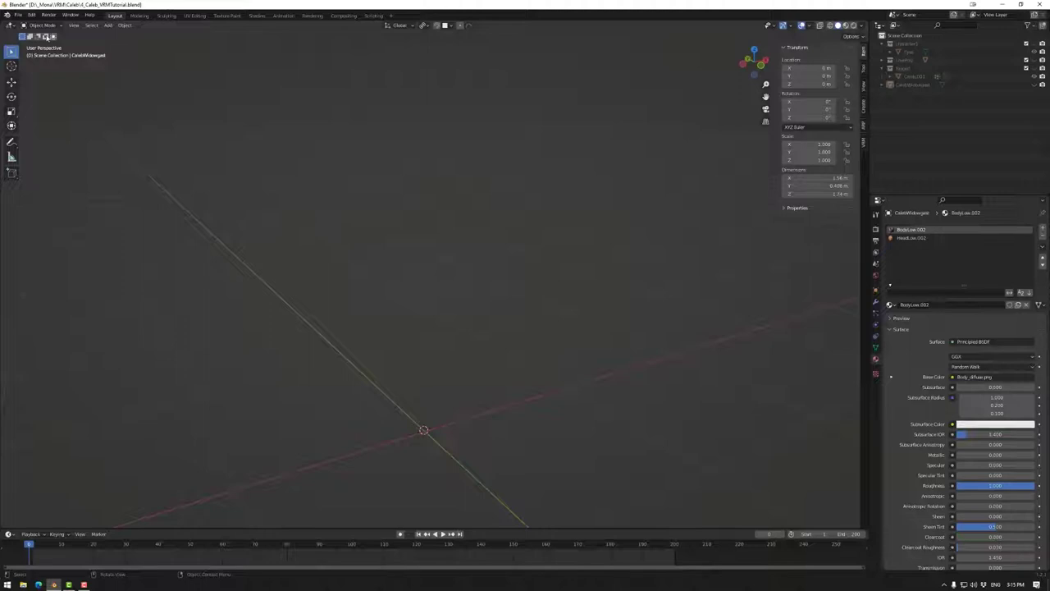
- Import the FBX file 8_Caleb_VRMTutorial_RiggedInMixamo.fbx with the default import settings
left_click(17, 15)
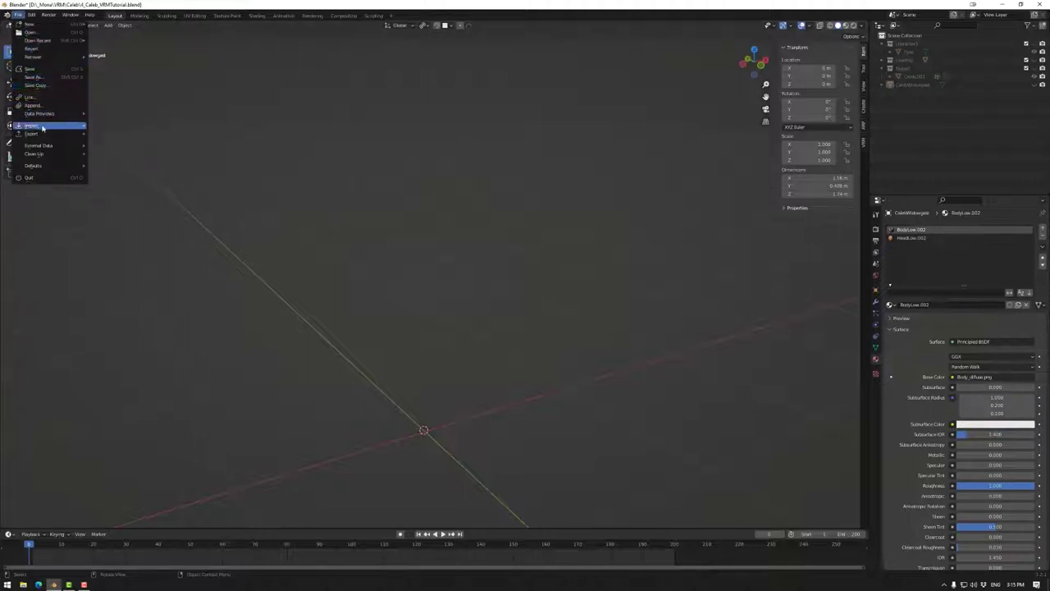
mouse_move(43, 126)
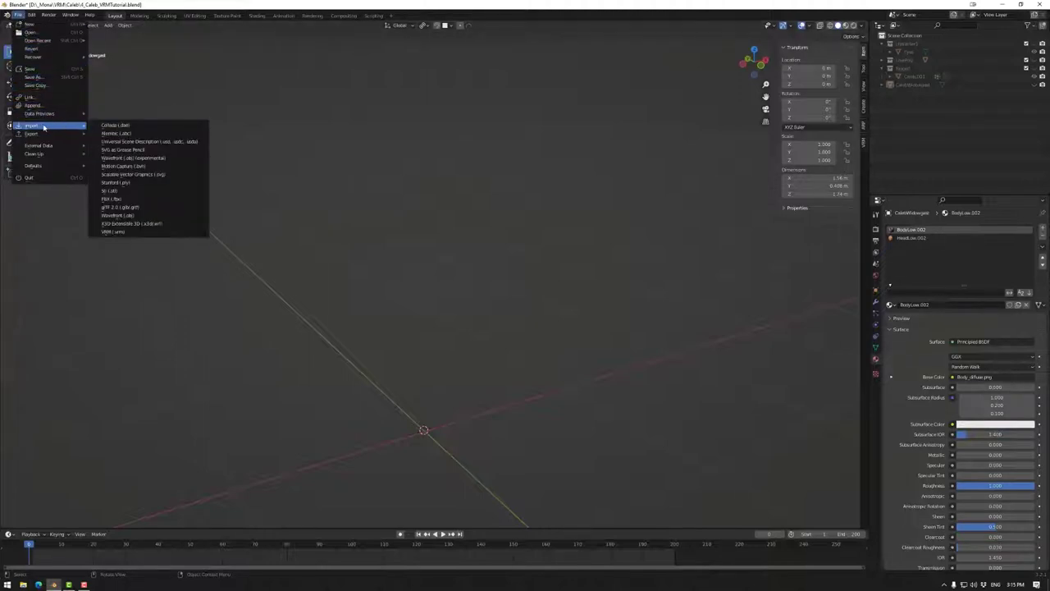
left_click(18, 15)
mouse_move(34, 127)
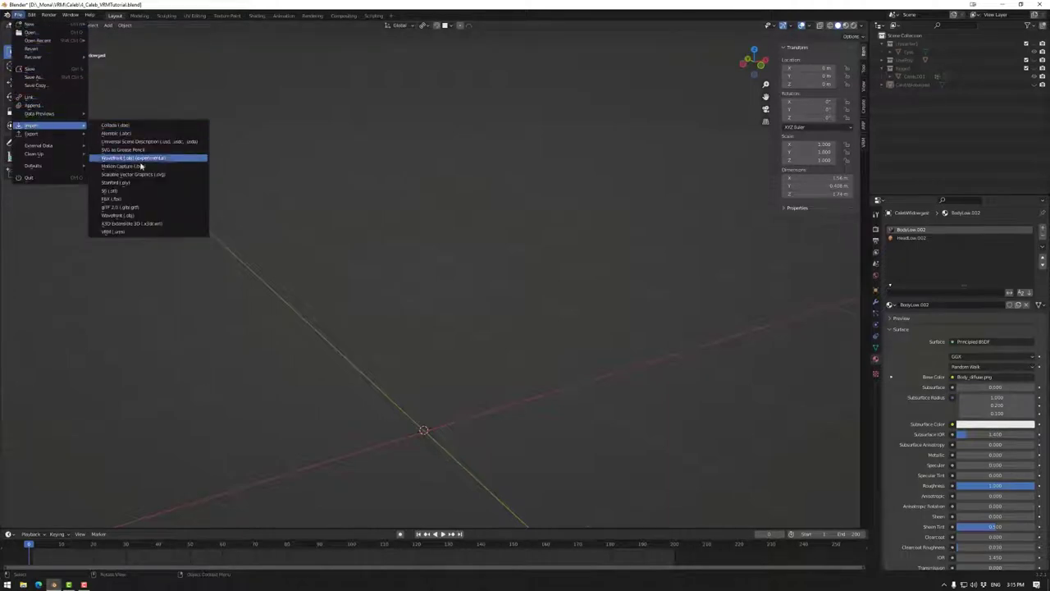
left_click(129, 199)
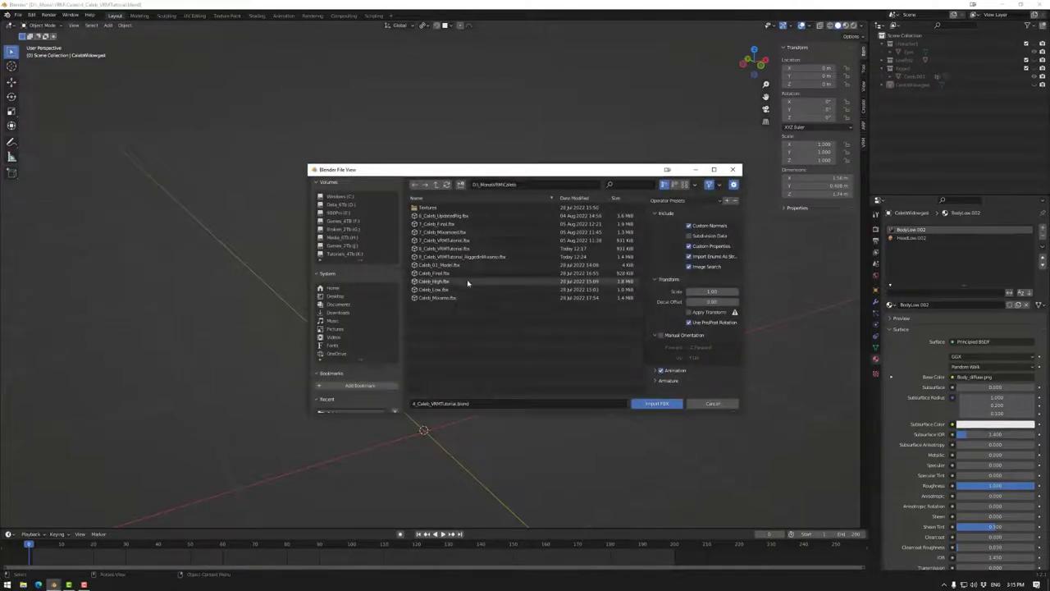
left_click(456, 256)
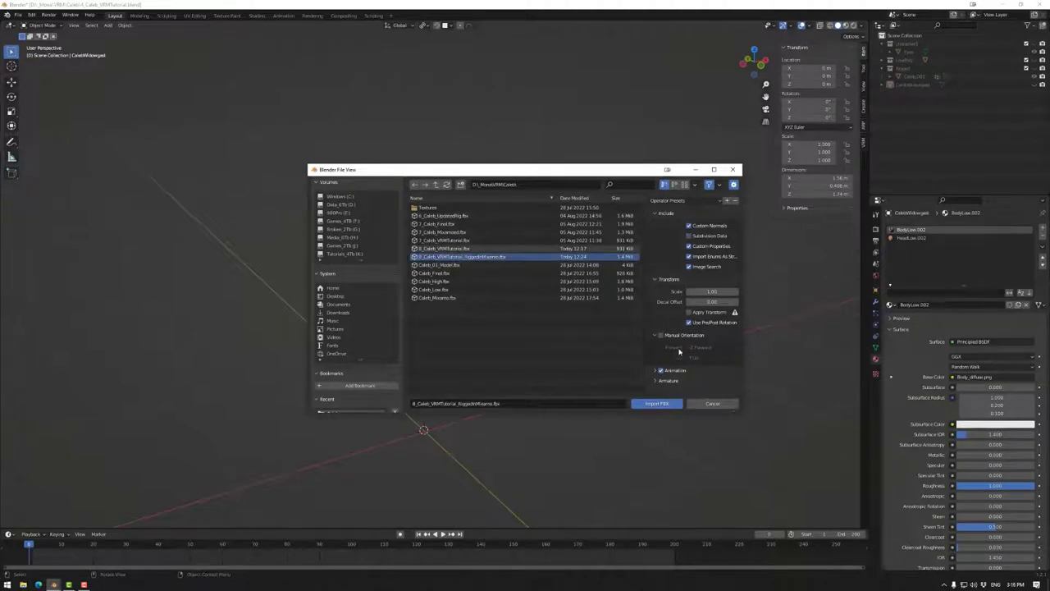
left_click(654, 403)
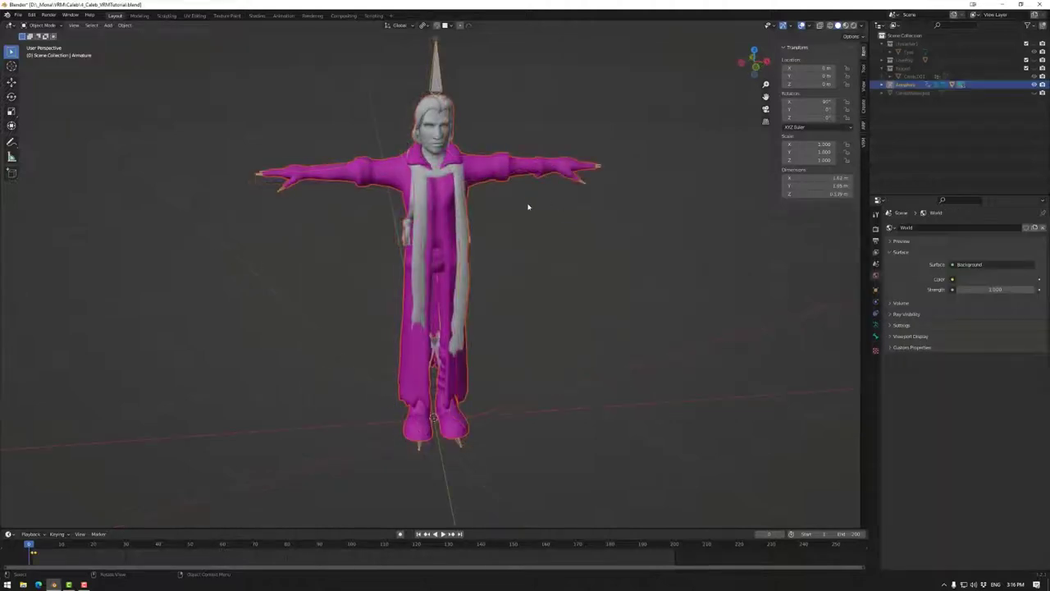
- Select the imported armature and check its bones through the mesh with X-ray, then restore the solid display
left_click(437, 82)
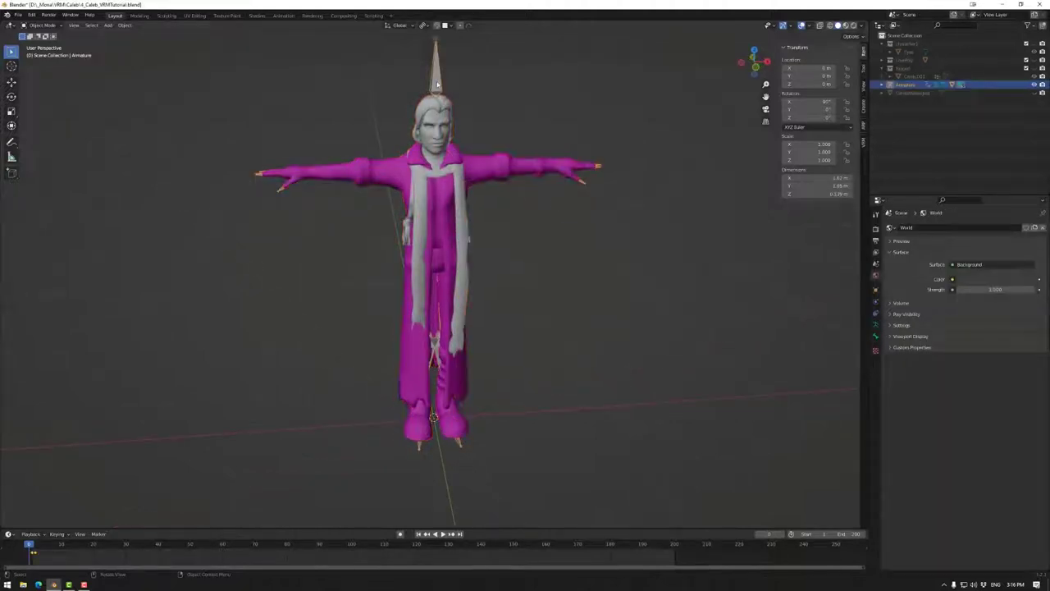
left_click(819, 25)
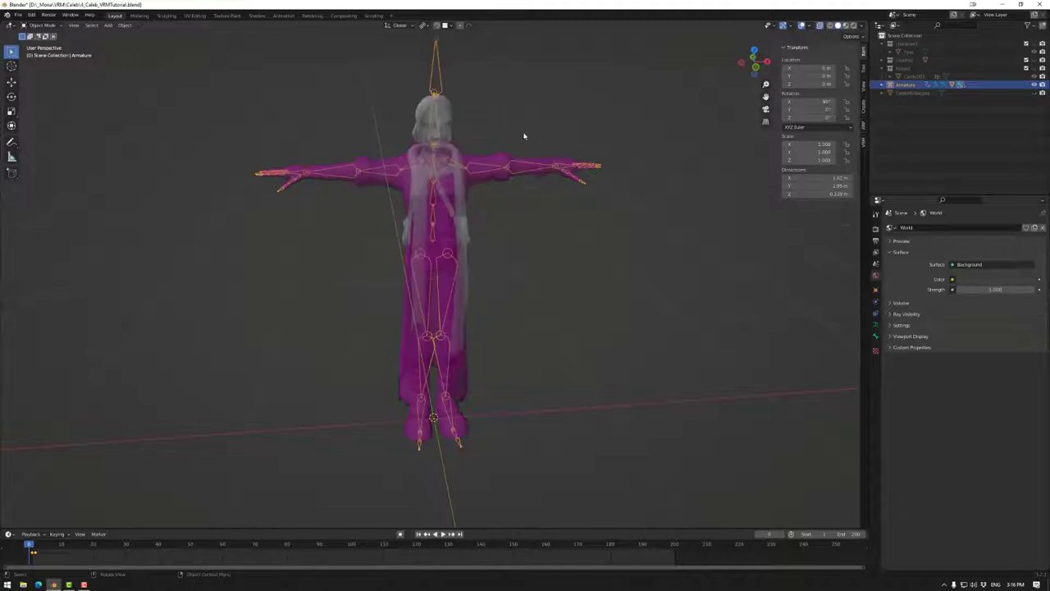
left_click(818, 25)
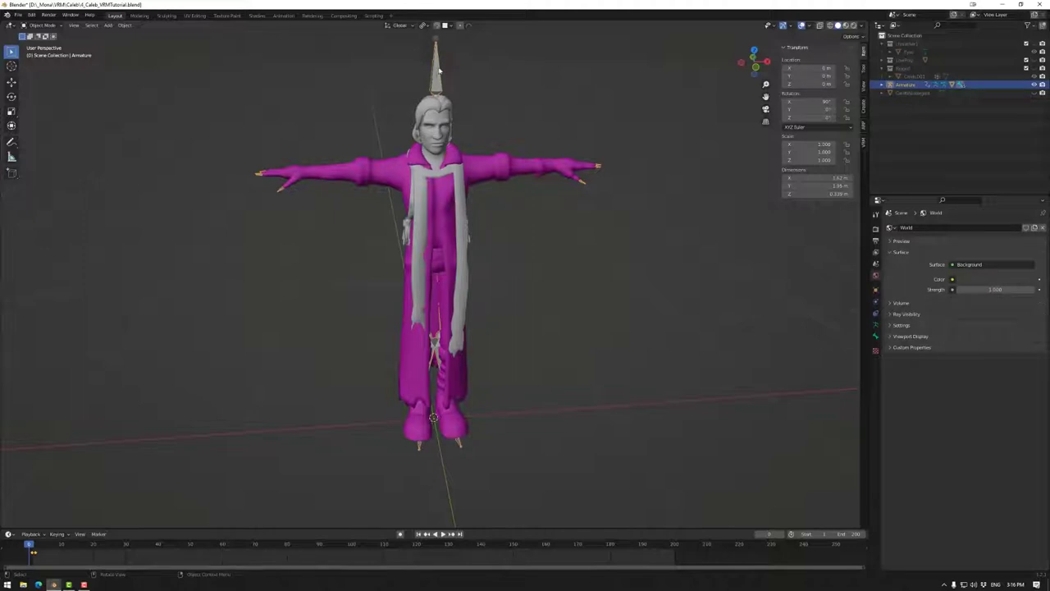
- Try rotating the head bone in Pose Mode, cancel the rotation and return to Object Mode
left_click(41, 24)
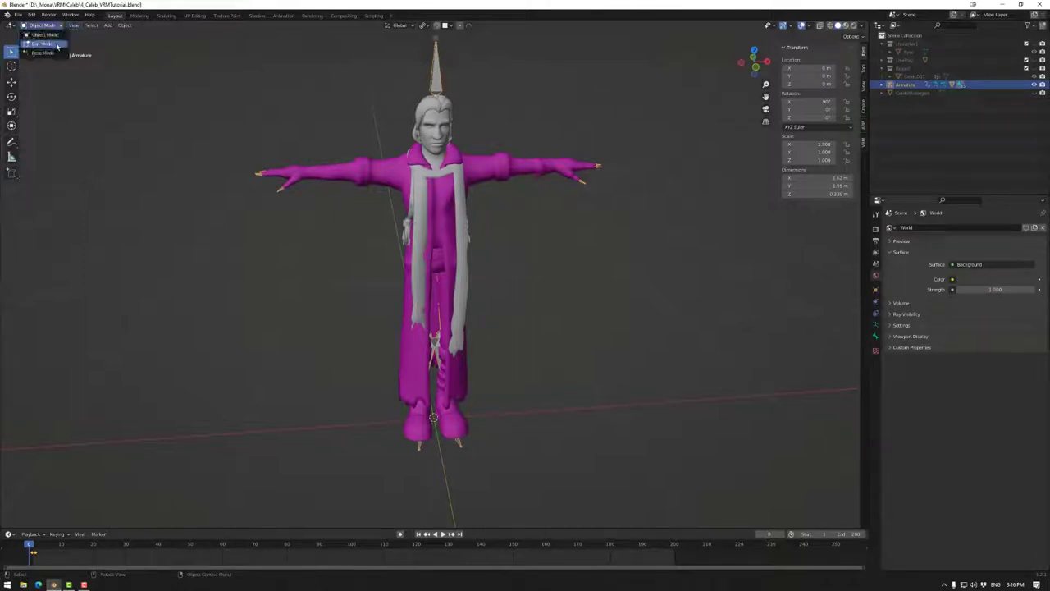
left_click(37, 50)
left_click(437, 129)
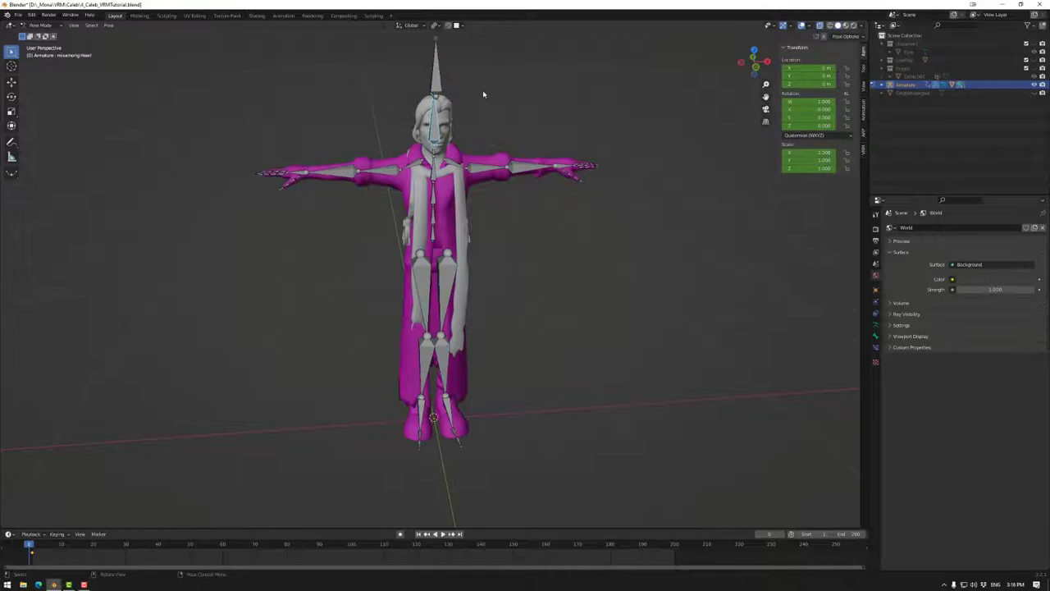
key("r")
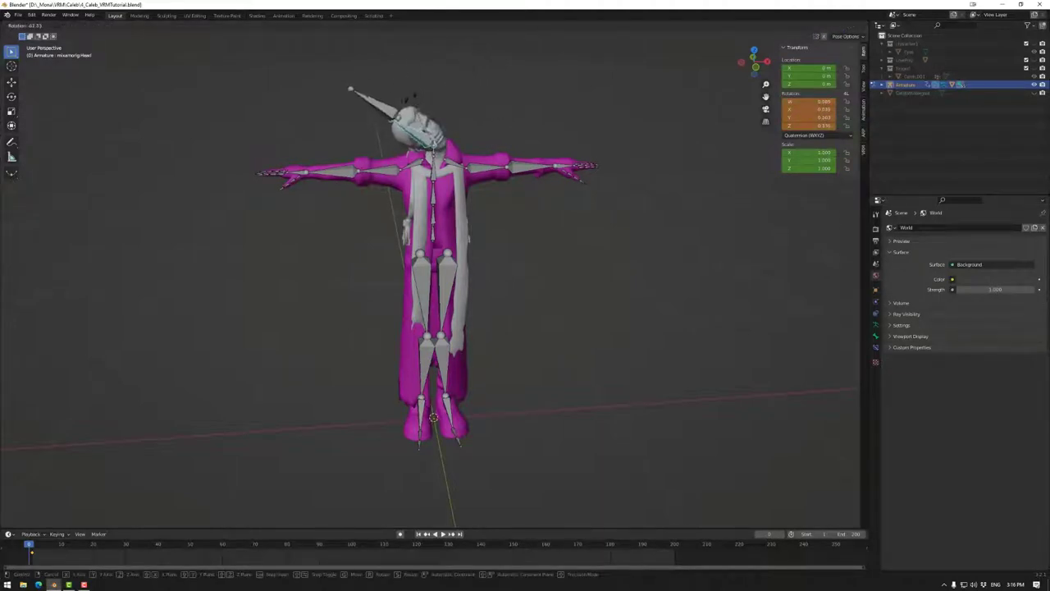
right_click(456, 102)
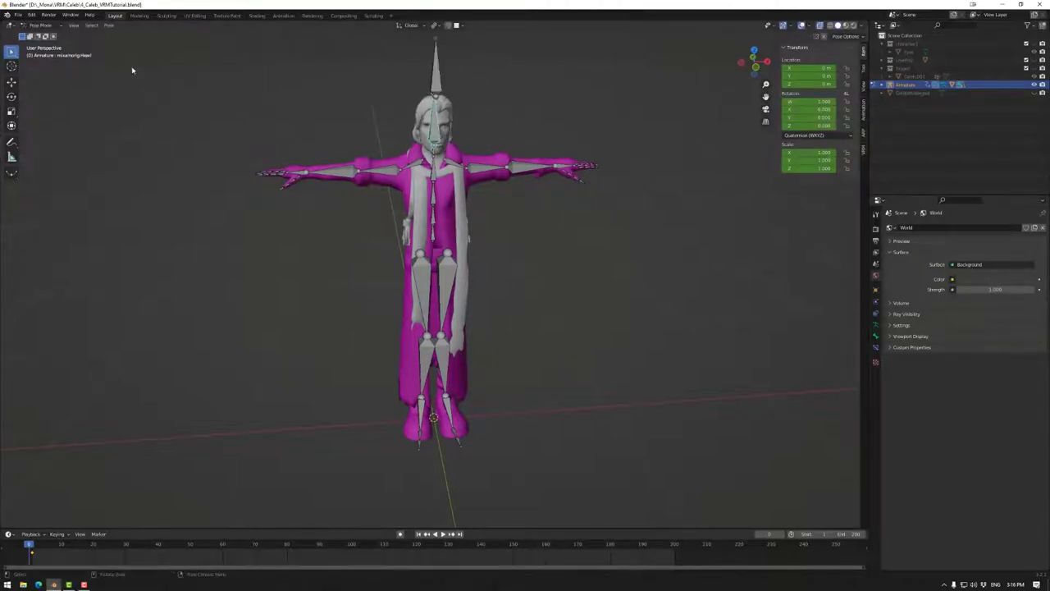
left_click(39, 24)
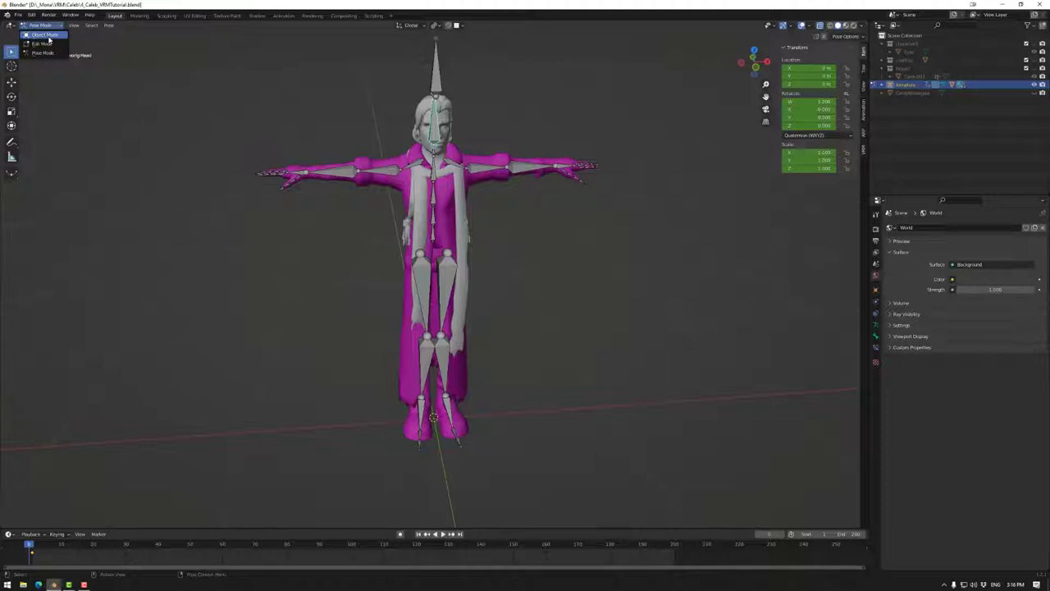
left_click(47, 36)
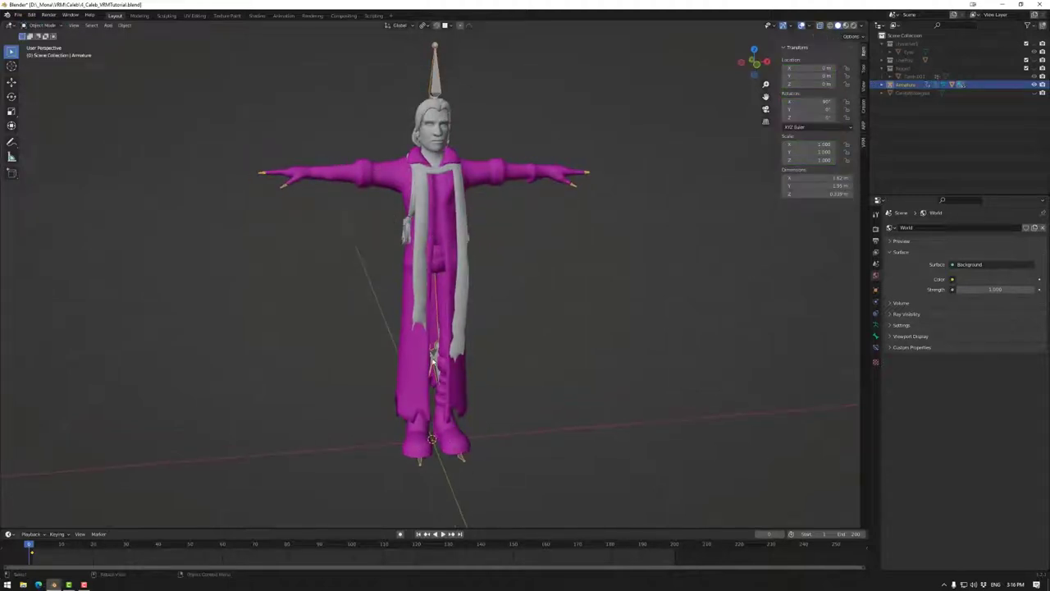
- In front view with X-ray on, edit the armature and move the character's right knee joint outward about 0.04 m along X
left_click(756, 64)
middle_click_drag(467, 342, 481, 291, "shift")
scroll(480, 291, "up", 3)
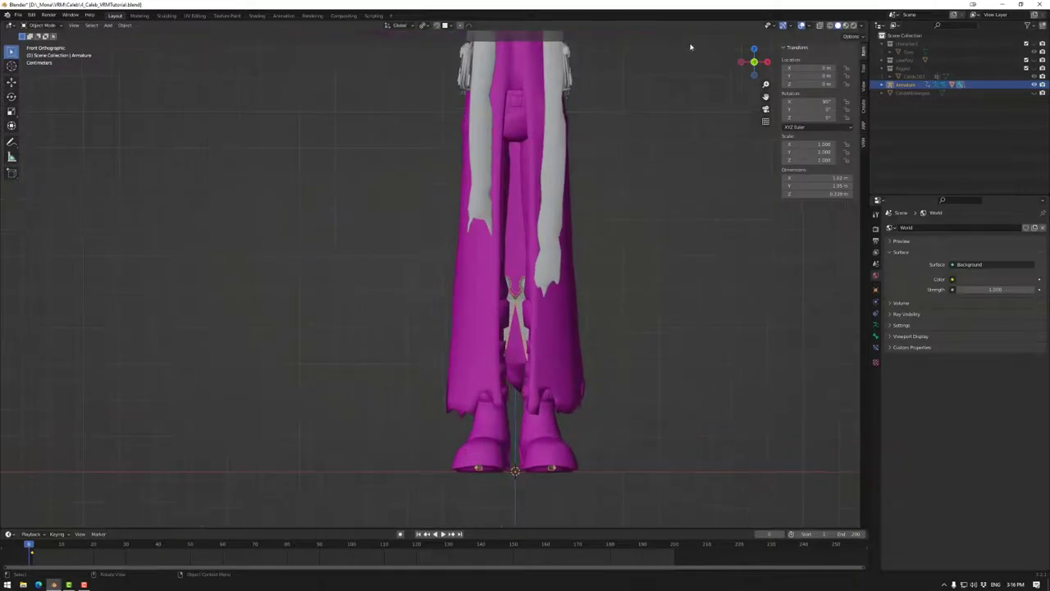
left_click(819, 26)
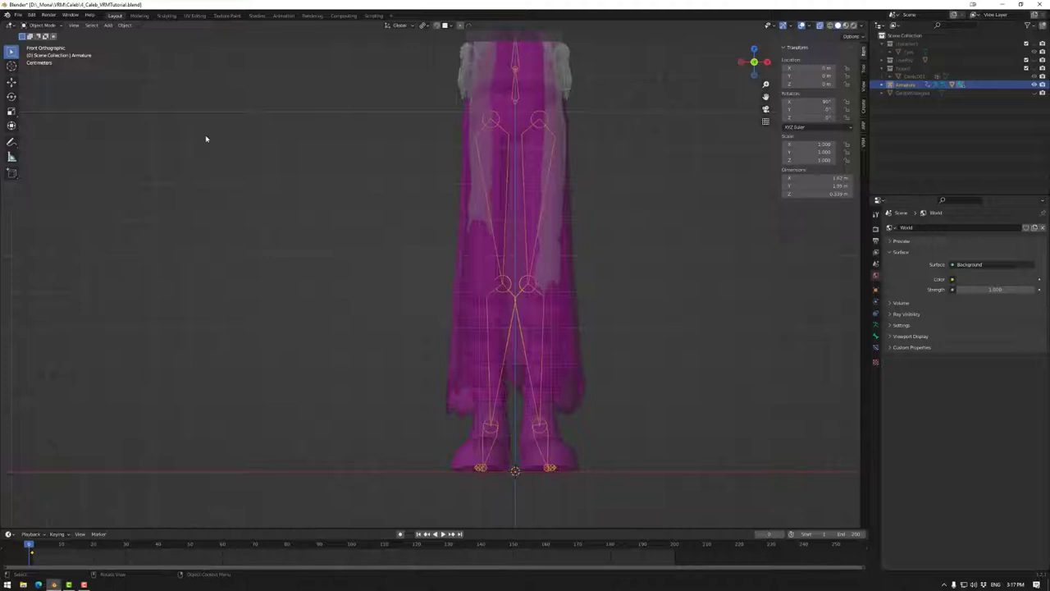
left_click(50, 26)
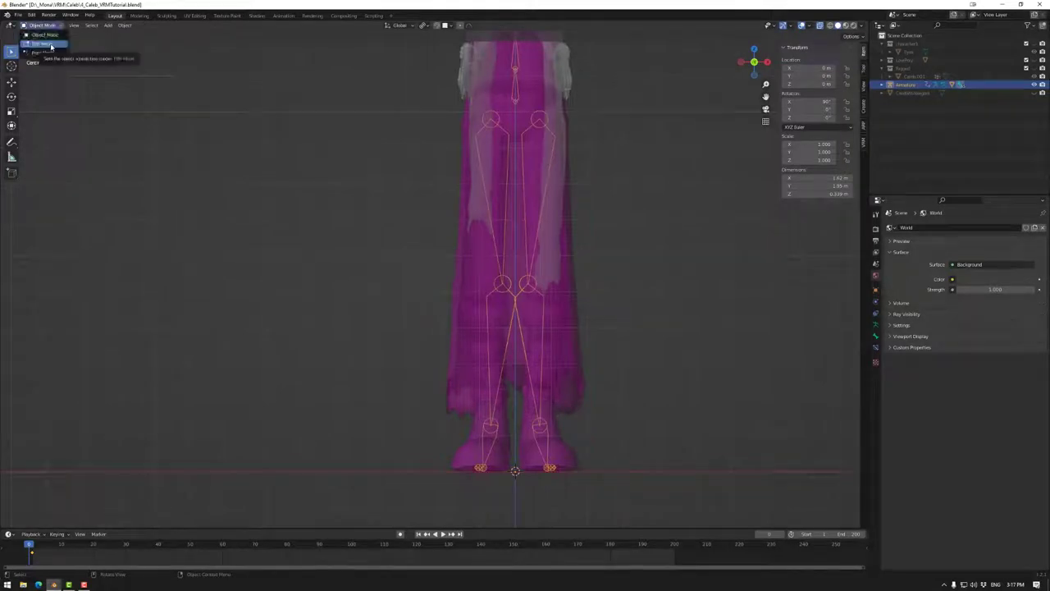
left_click(51, 46)
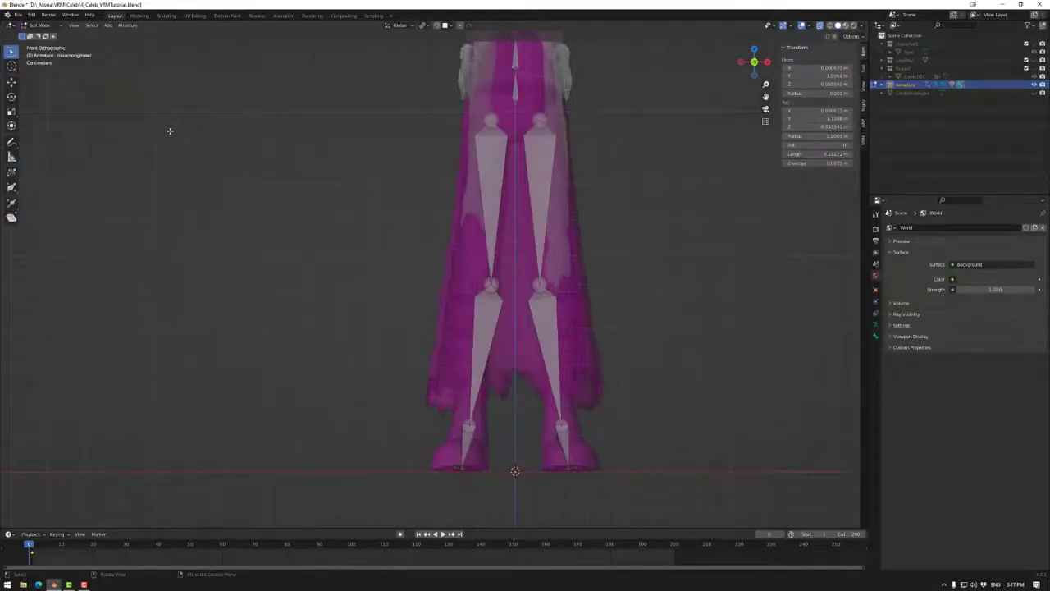
left_click(491, 278)
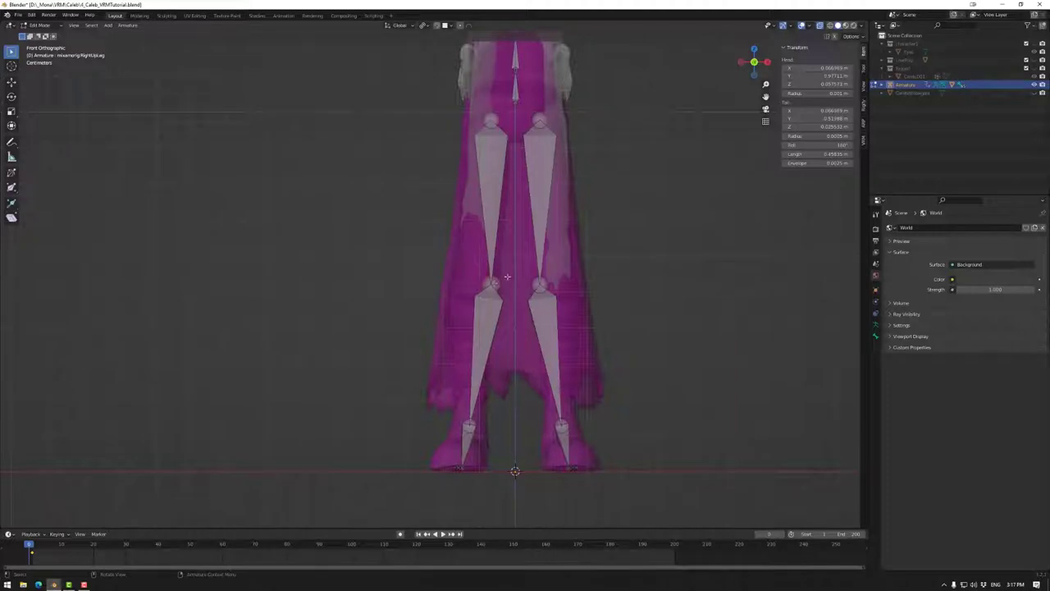
key("g")
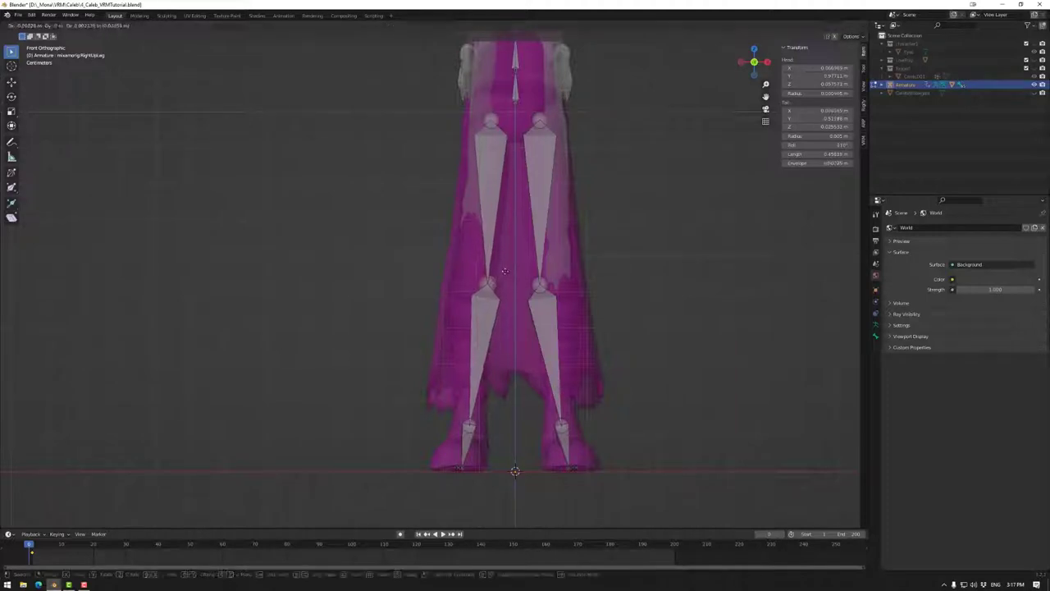
key("x")
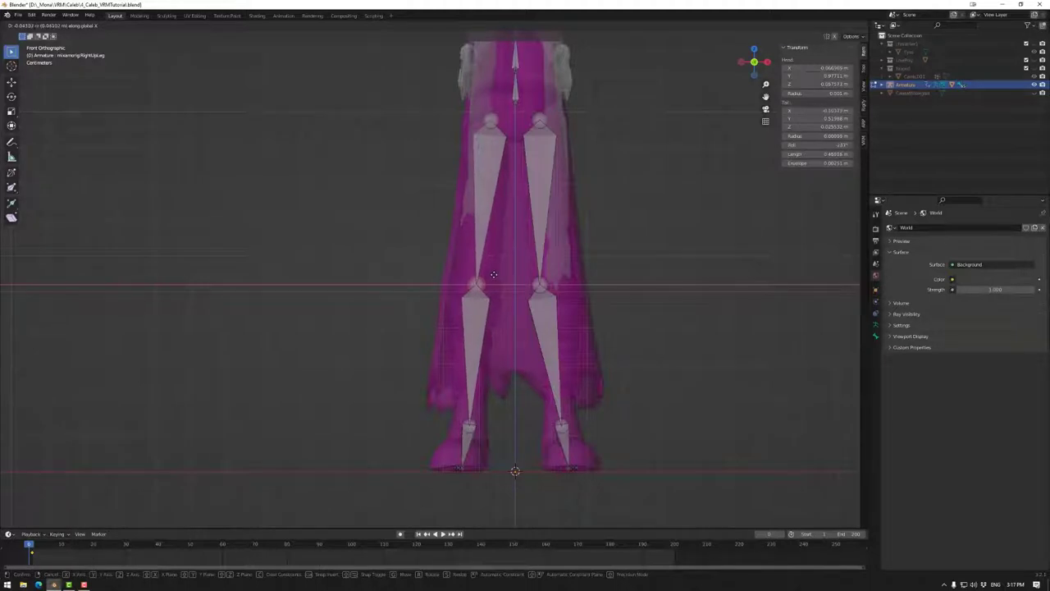
left_click(494, 274)
- Move the character's left knee joint outward about 0.04 m along X and return to Object Mode
left_click(534, 281)
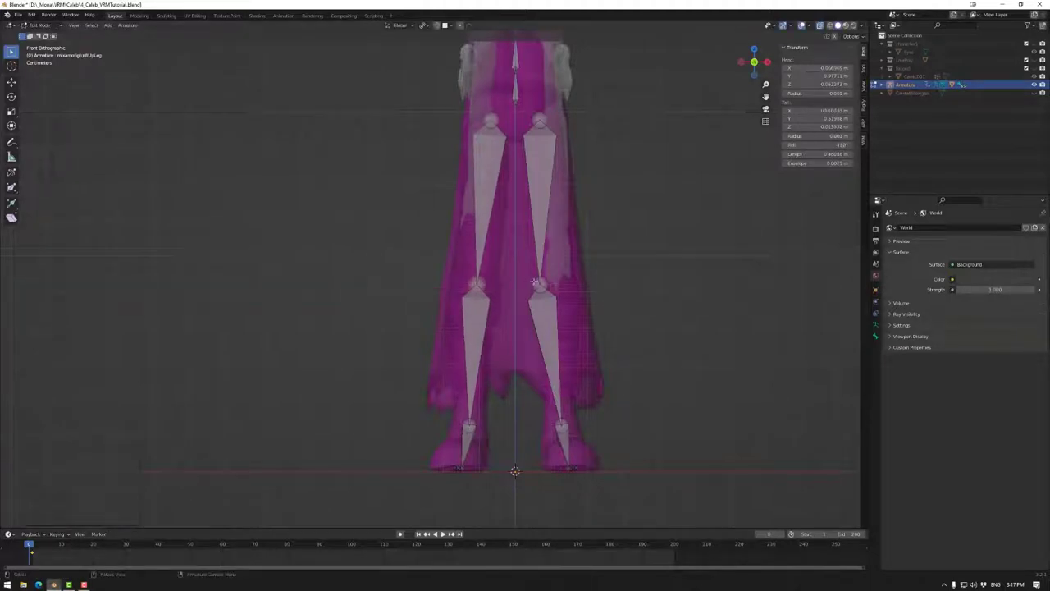
key("g")
key("x")
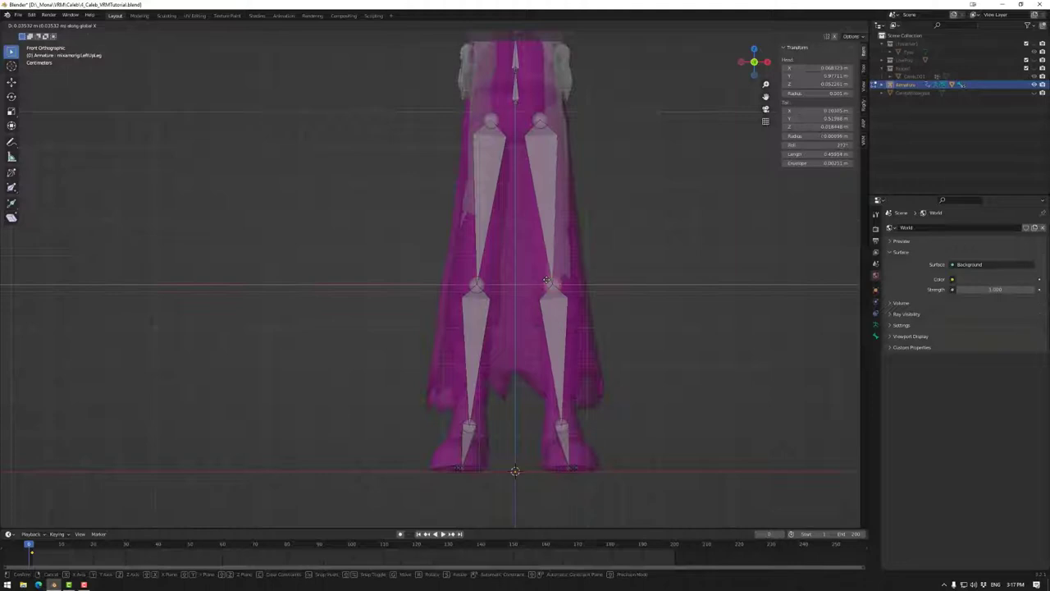
left_click(548, 279)
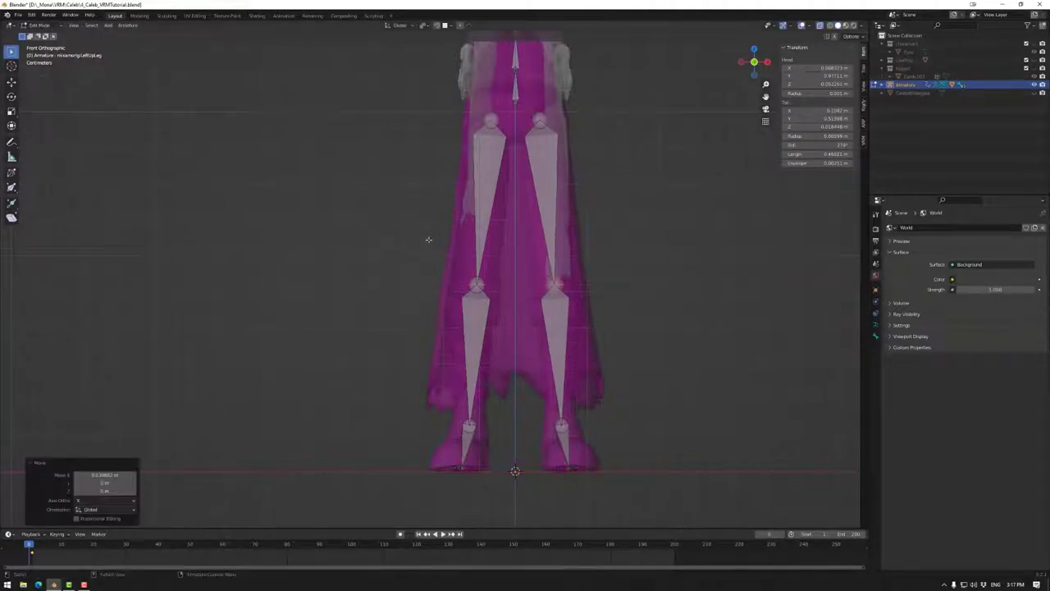
left_click(37, 24)
left_click(42, 32)
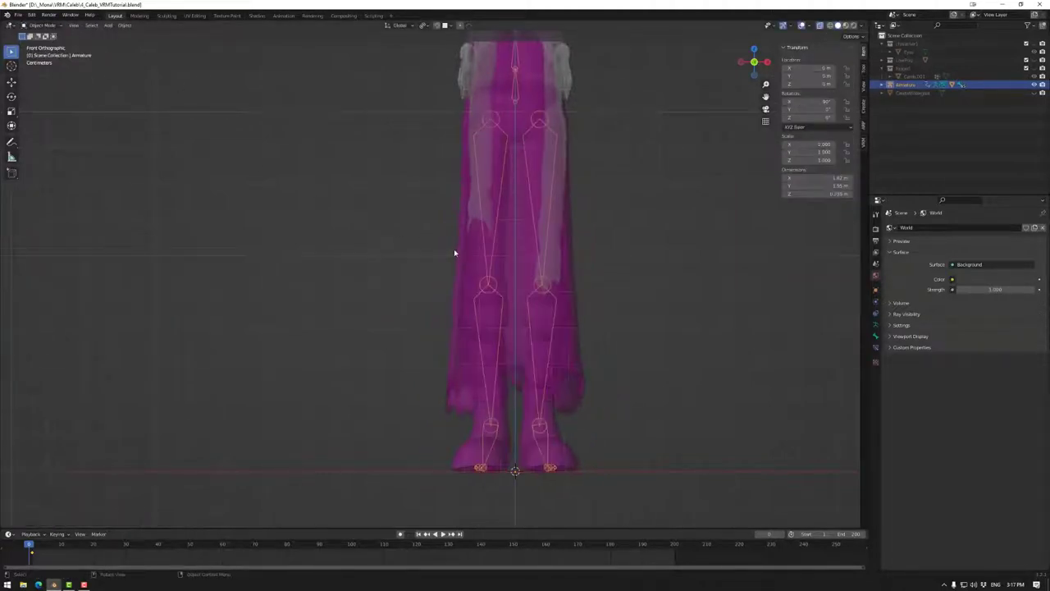
- Examine the whole rigged character from several angles, with X-ray on and with it turned off
scroll(575, 230, "down", 6)
middle_click_drag(525, 243, 612, 207)
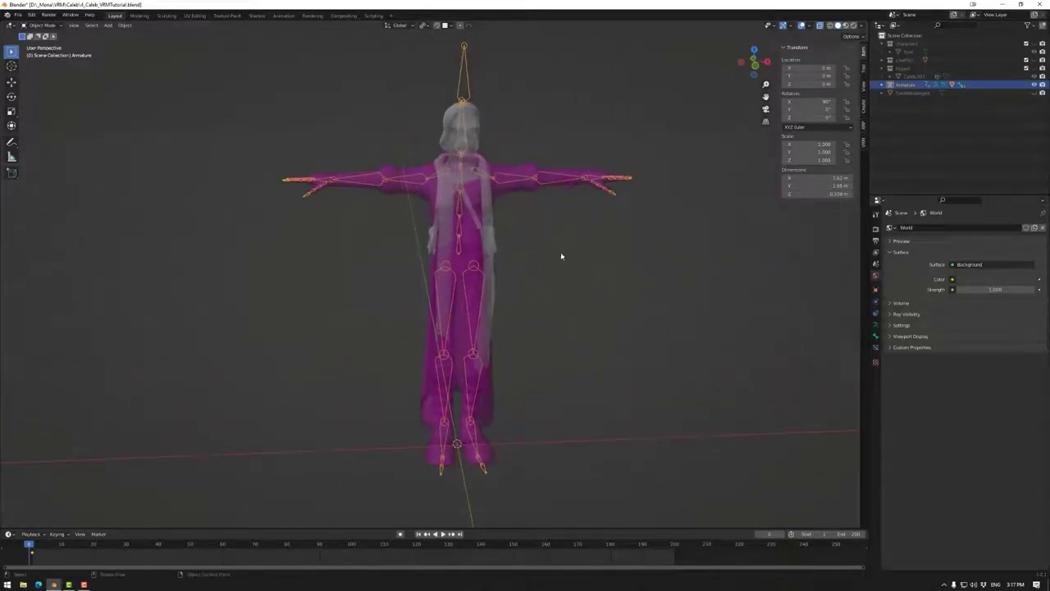
middle_click_drag(533, 249, 570, 252)
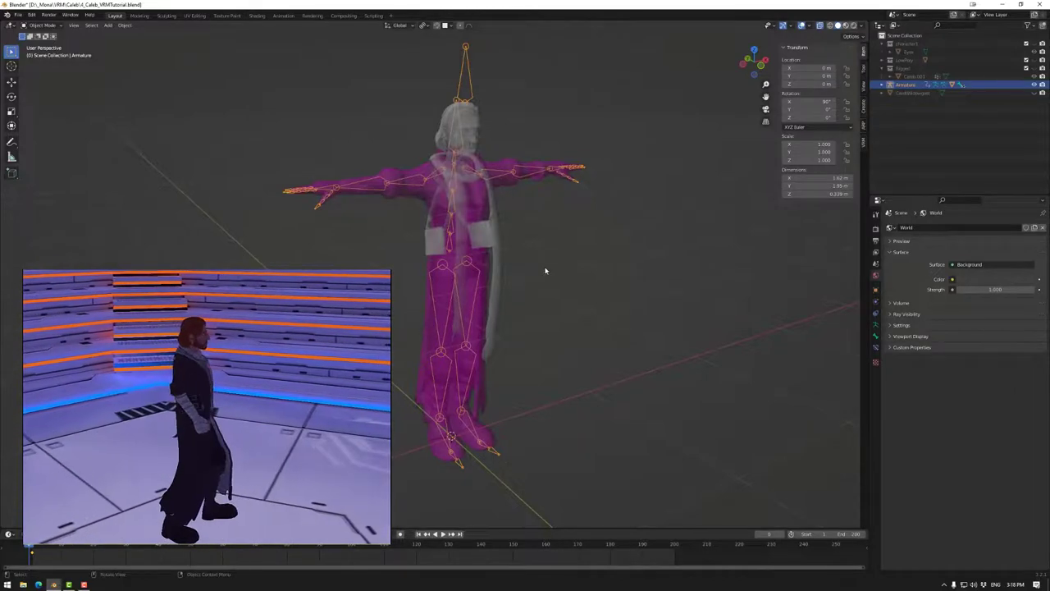
middle_click_drag(567, 290, 461, 213)
left_click(819, 26)
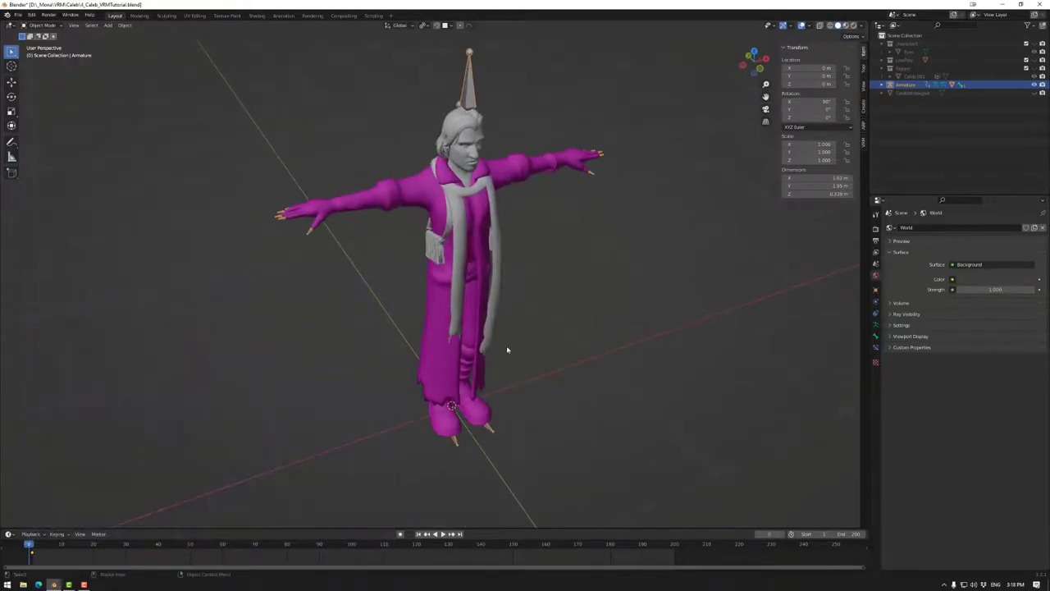
middle_click_drag(507, 350, 527, 288)
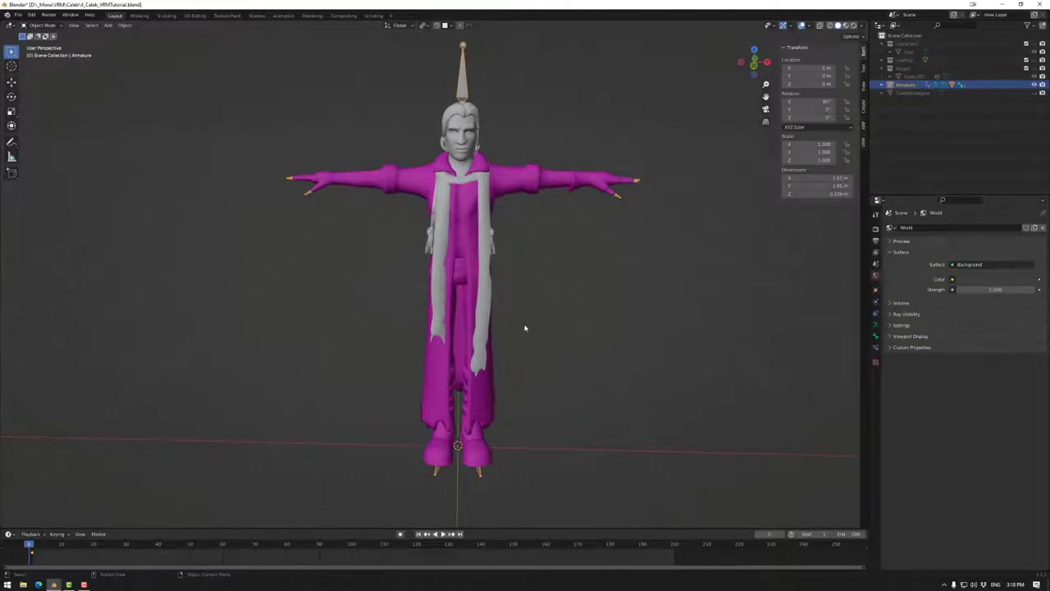
middle_click_drag(525, 328, 558, 333)
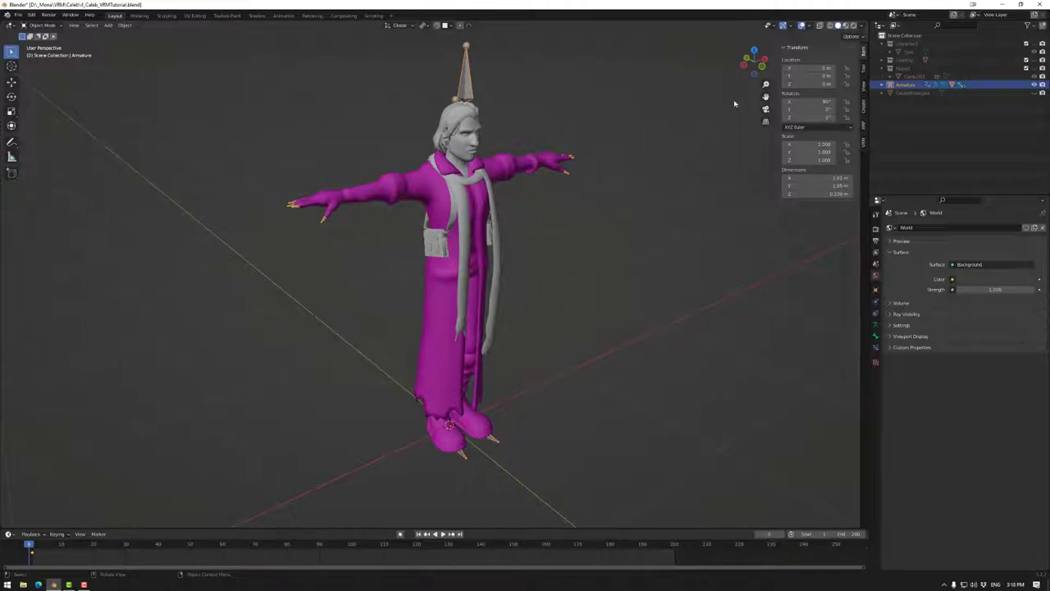
- In front view, edit the armature with X-ray on and select the upper spine bone in the chest
left_click(761, 71)
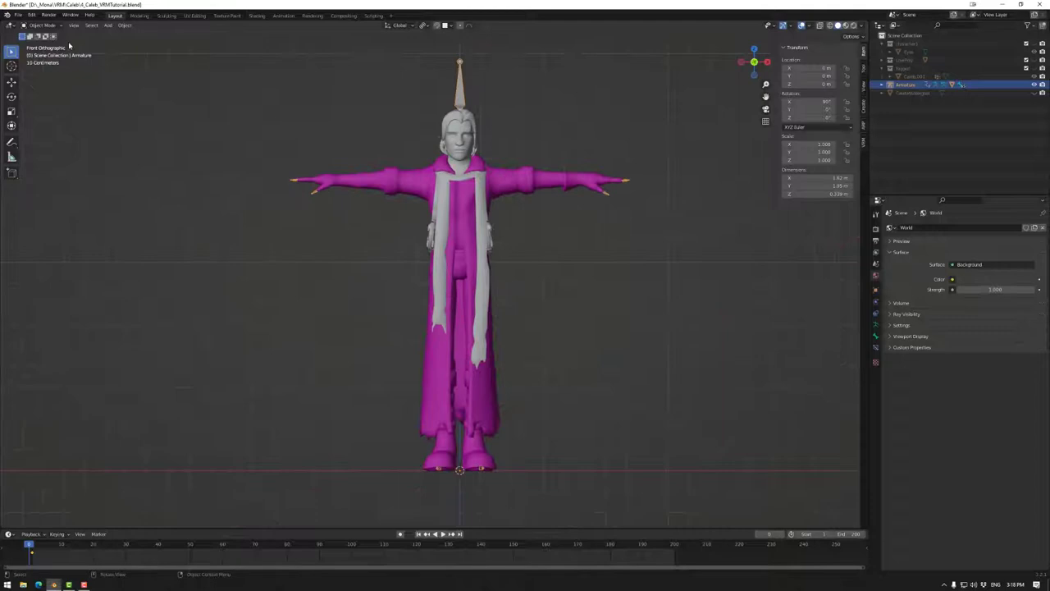
left_click(44, 24)
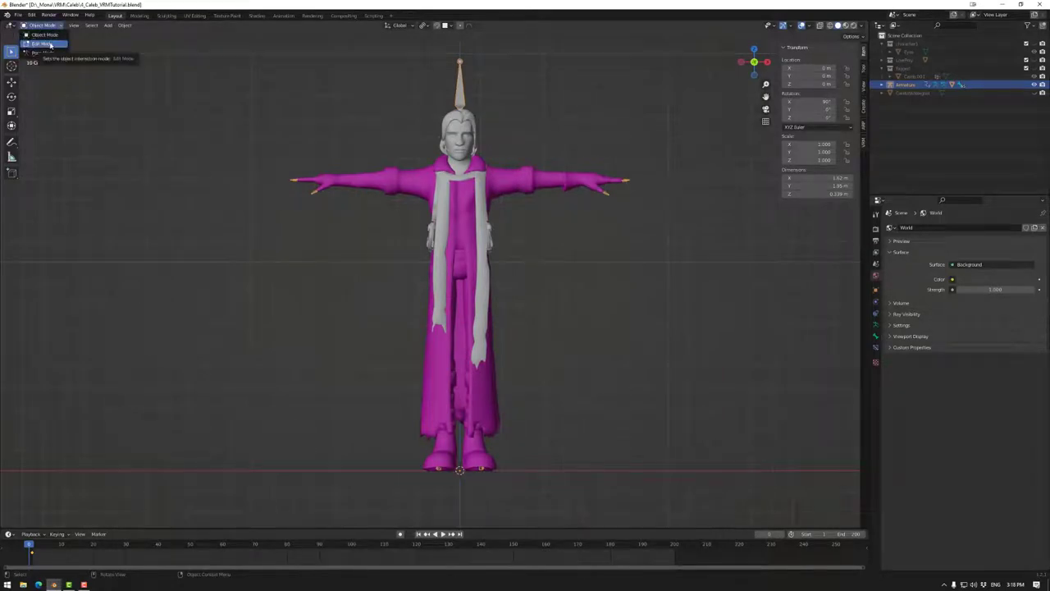
left_click(49, 44)
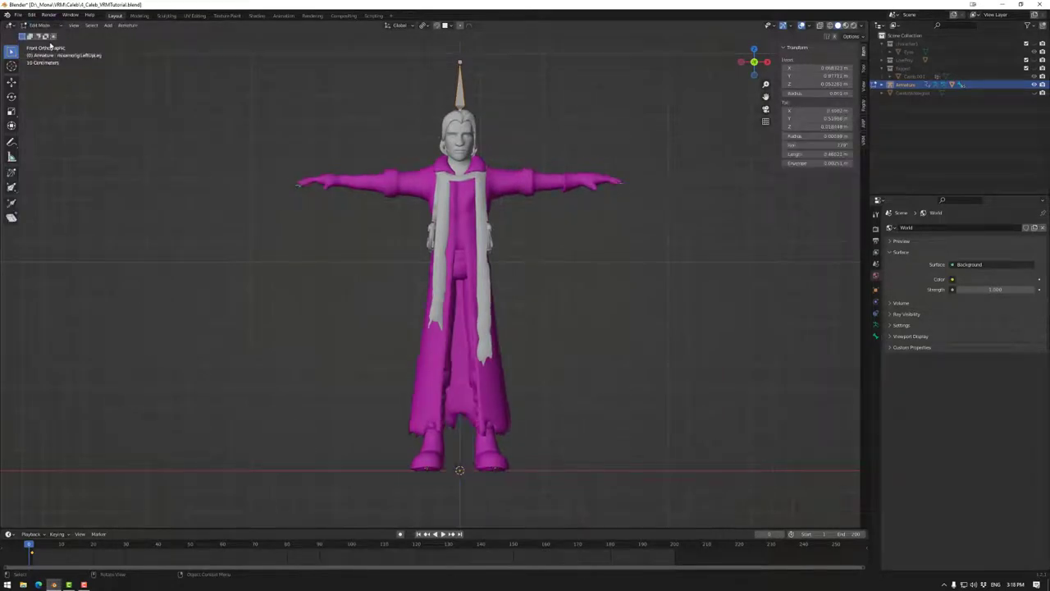
left_click(820, 26)
scroll(489, 197, "up", 3)
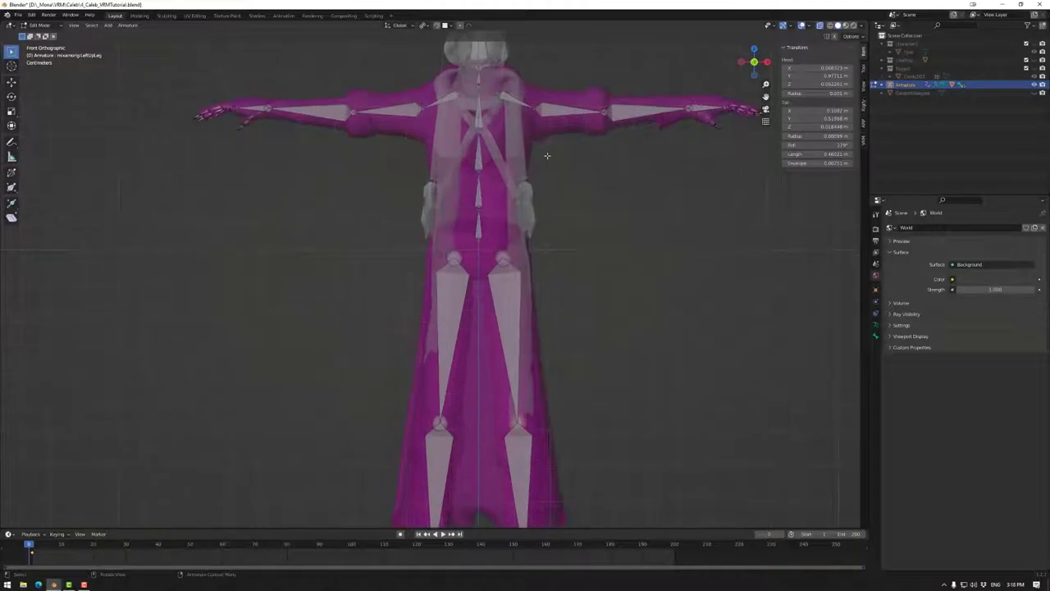
scroll(558, 183, "up", 2)
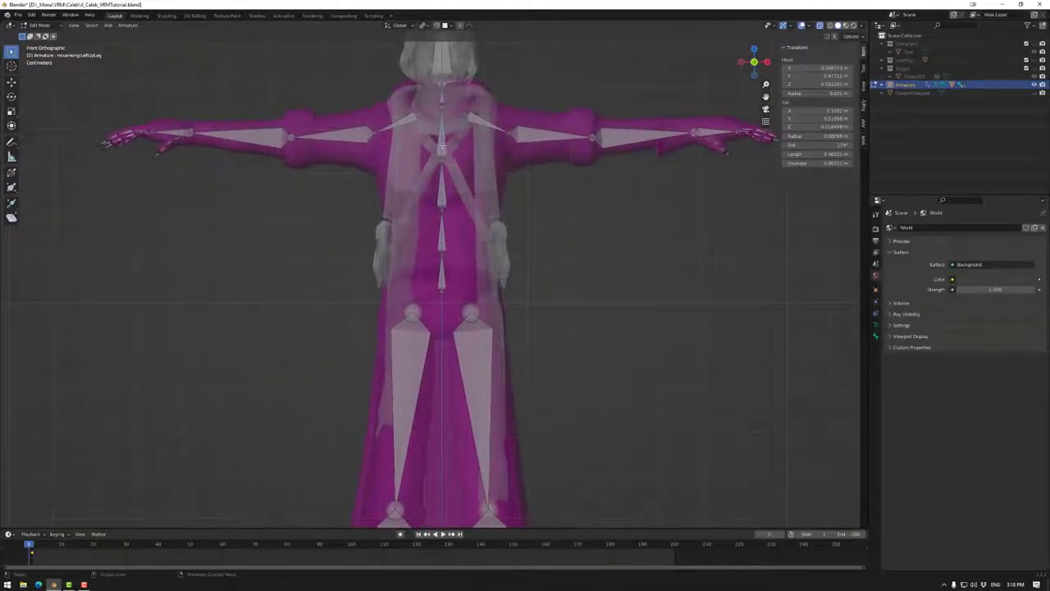
left_click(443, 144)
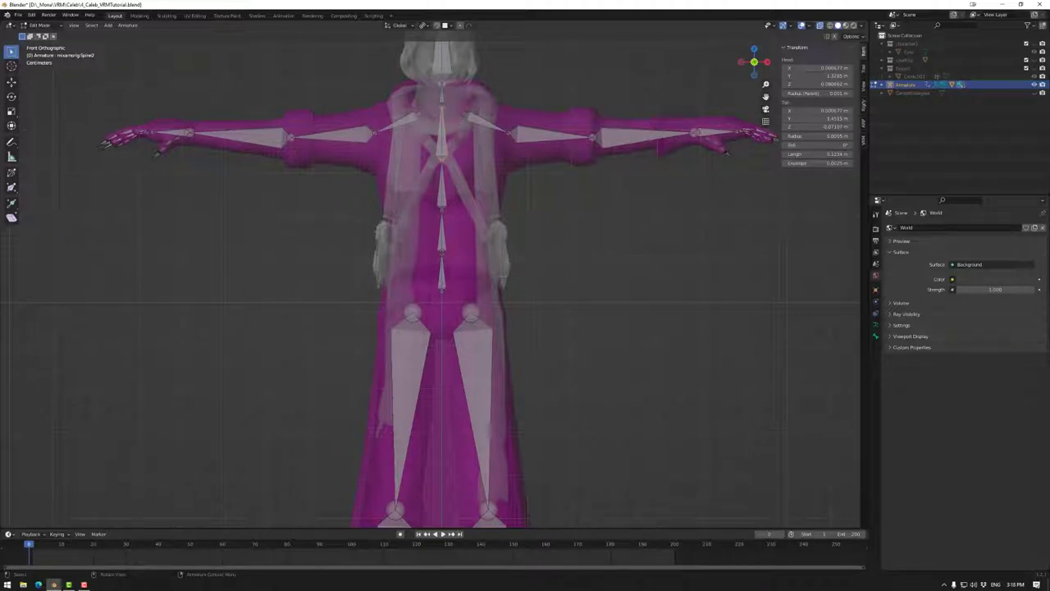
- Try rotating the upper spine bone in Pose Mode, cancel the rotation and return to Edit Mode
left_click(43, 25)
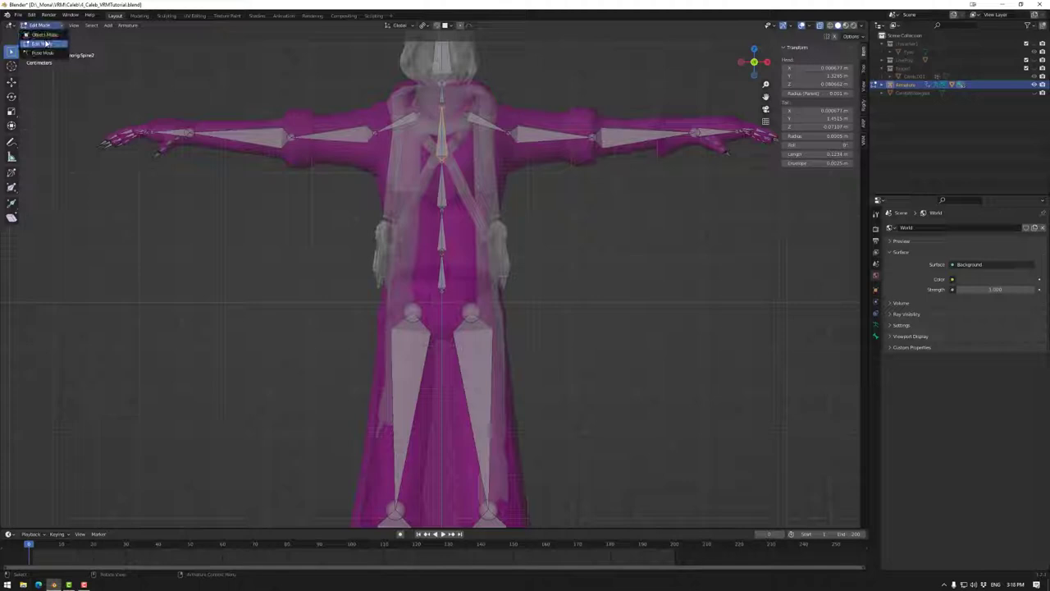
left_click(41, 53)
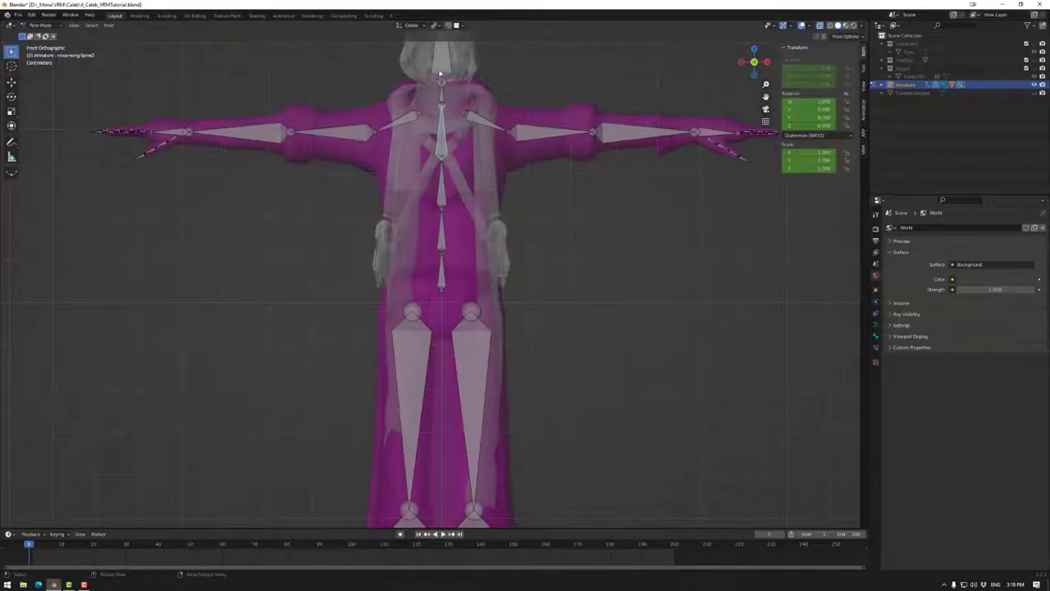
key("r")
right_click(442, 91)
left_click(40, 25)
left_click(41, 41)
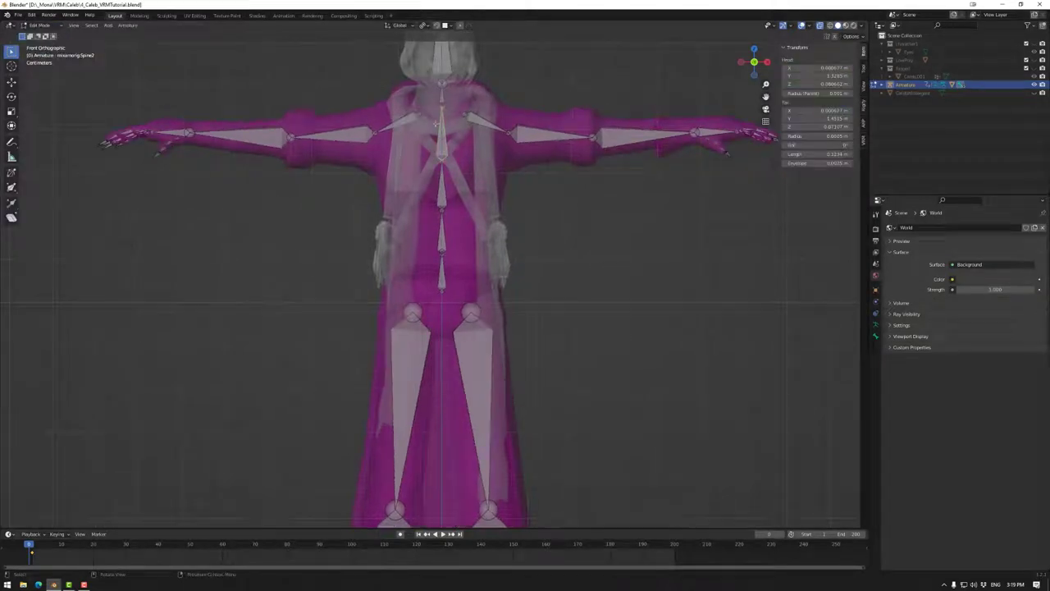
- Duplicate the left shoulder bone and reposition it as a bone about 0.17 m long hanging down along the scarf's left side
left_click(479, 125)
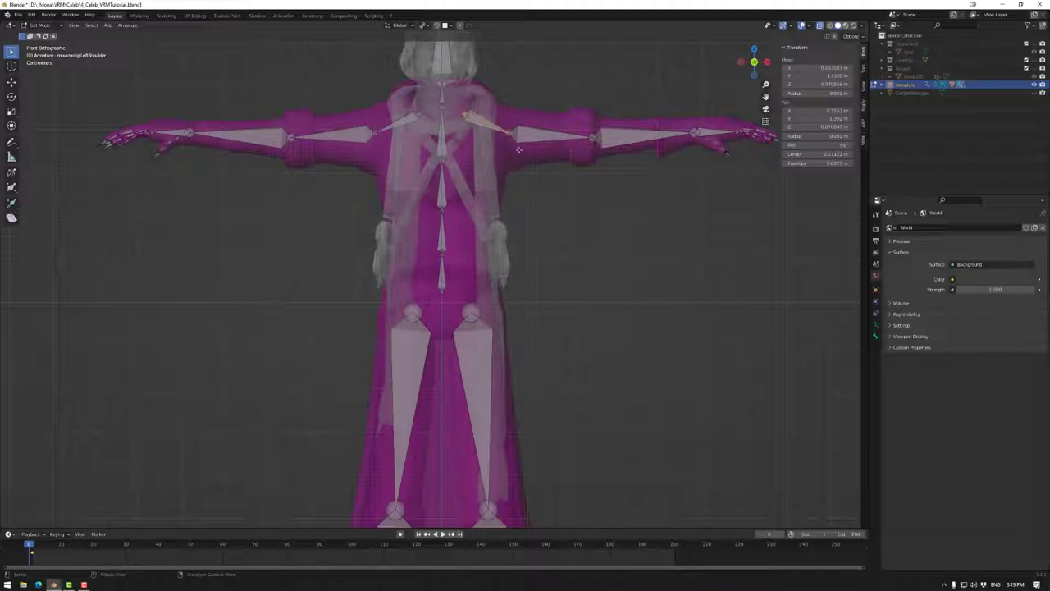
key("g")
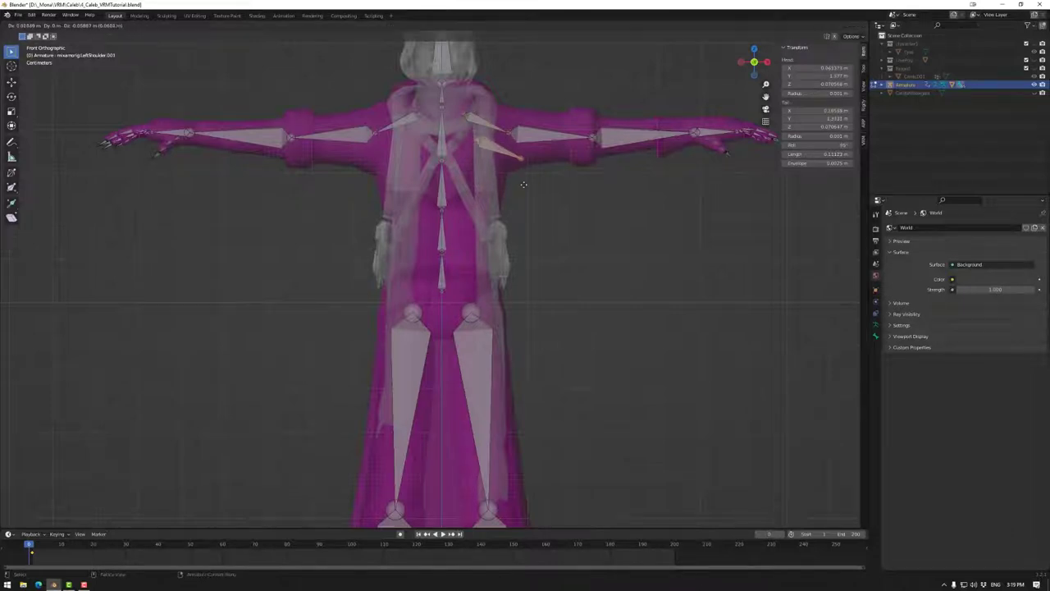
left_click(531, 187)
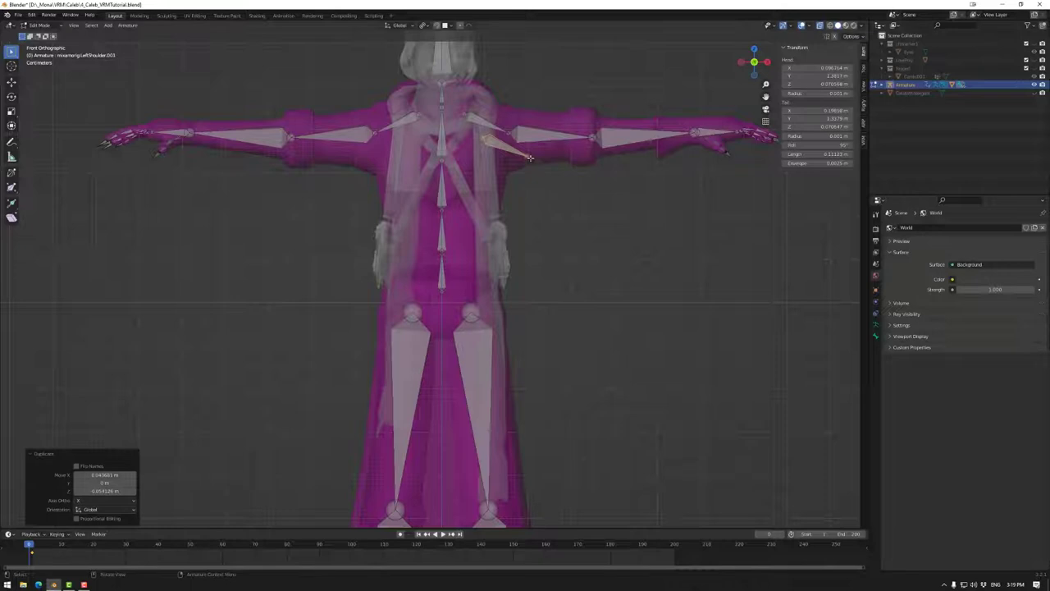
key("ctrl+z")
key("g")
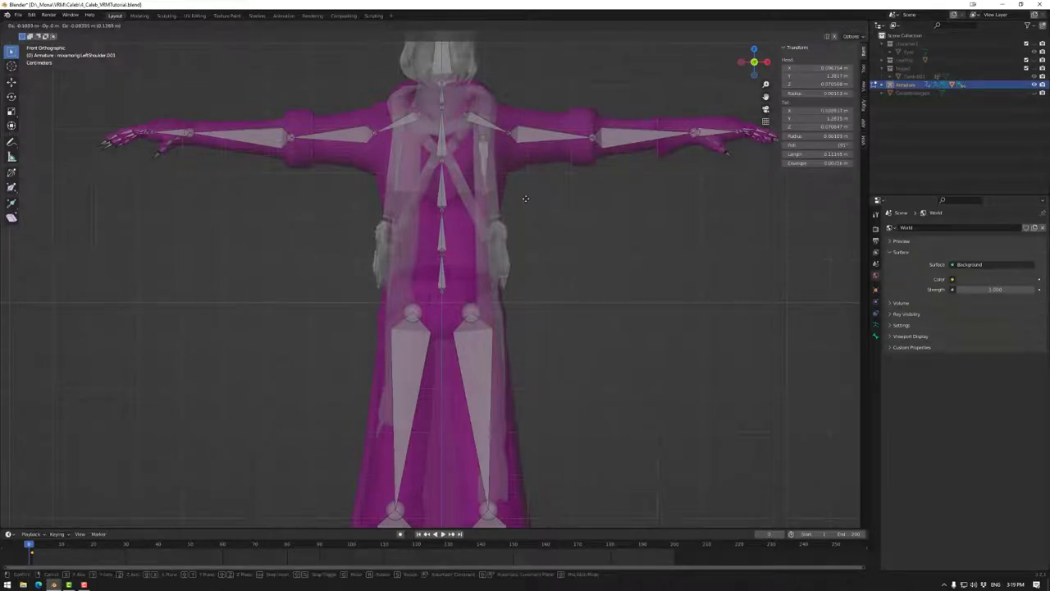
left_click(527, 199)
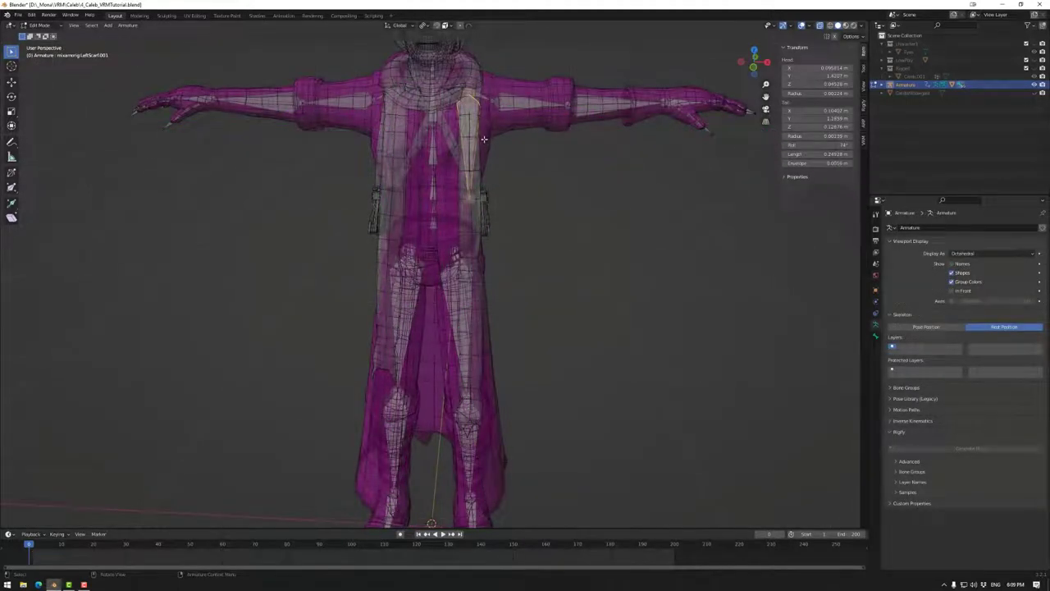
- Parent the left scarf bone to the left shoulder bone with Keep Offset, and test it by rotating the shoulder in Pose Mode
left_click(433, 111)
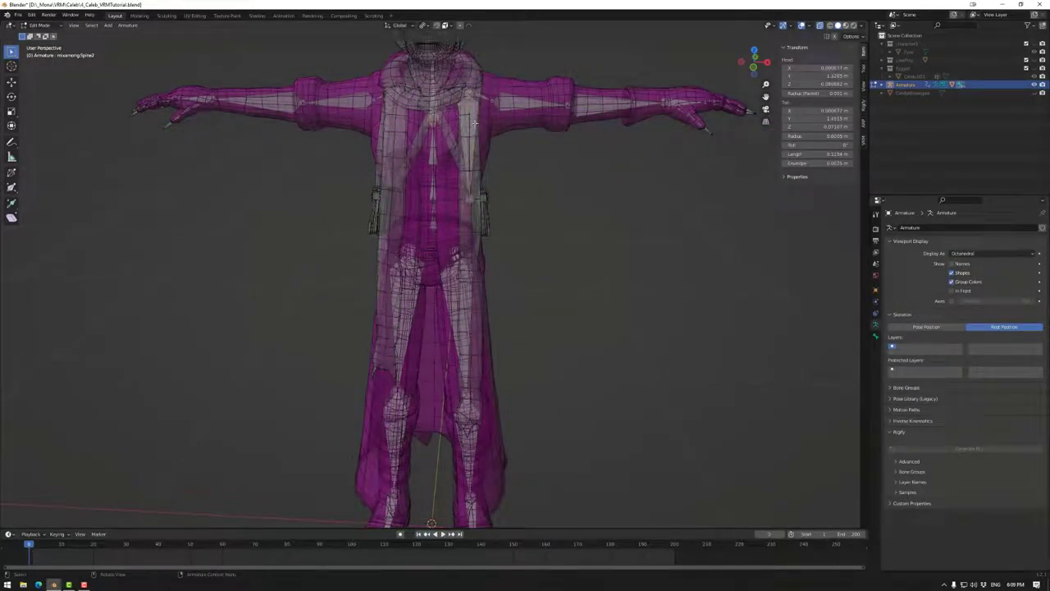
left_click(474, 123)
left_click(469, 123)
left_click(477, 102)
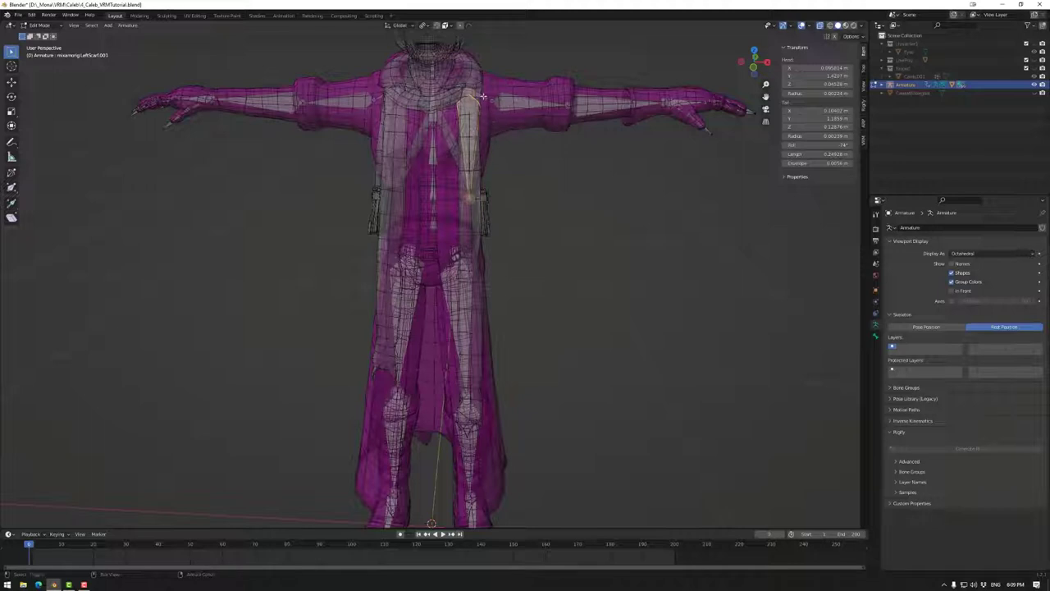
left_click(483, 99)
right_click(519, 174)
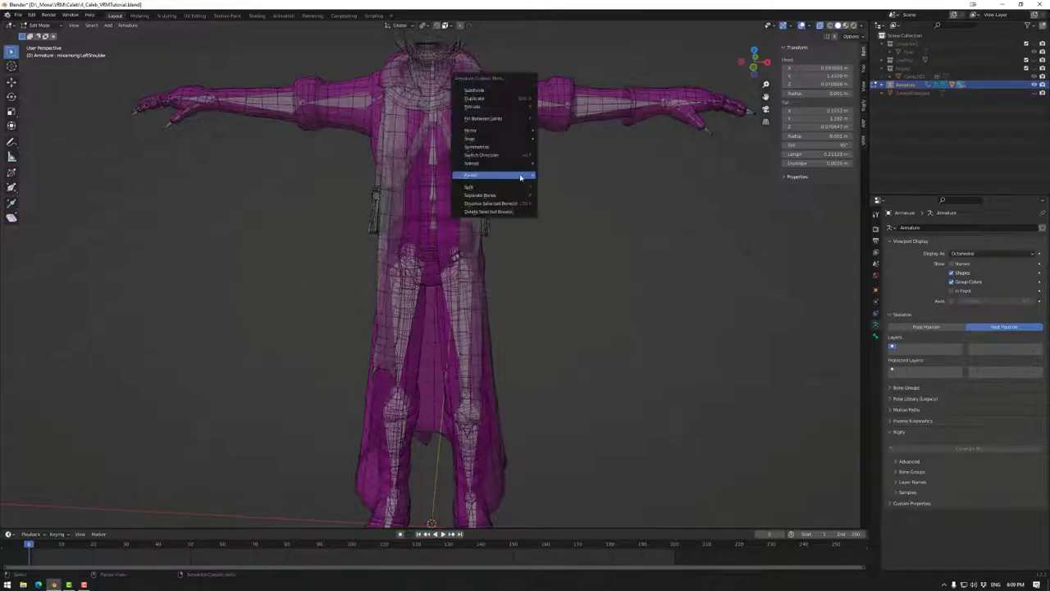
mouse_move(520, 175)
left_click(560, 175)
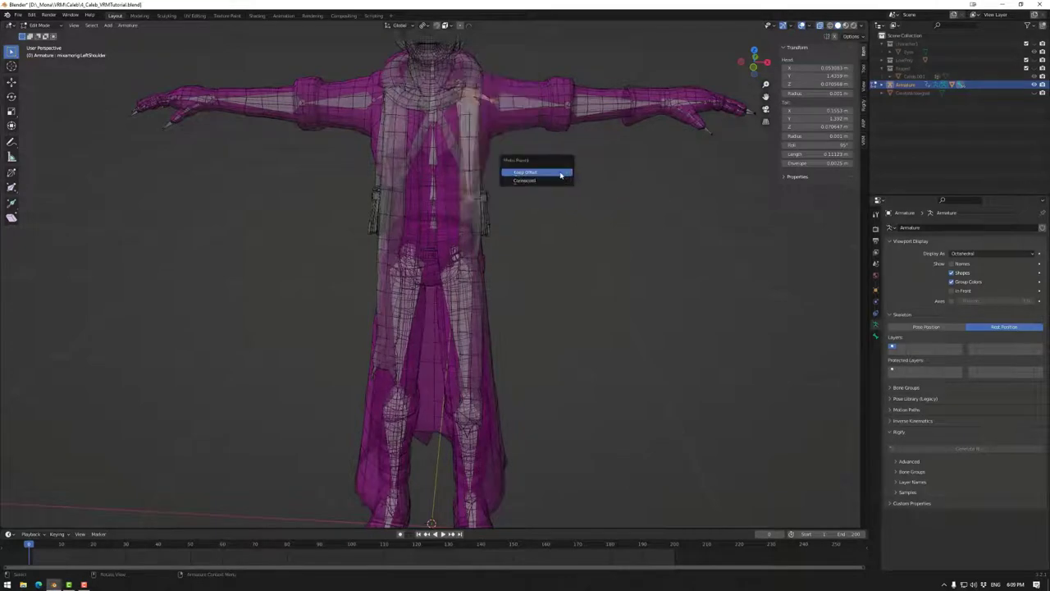
left_click(533, 173)
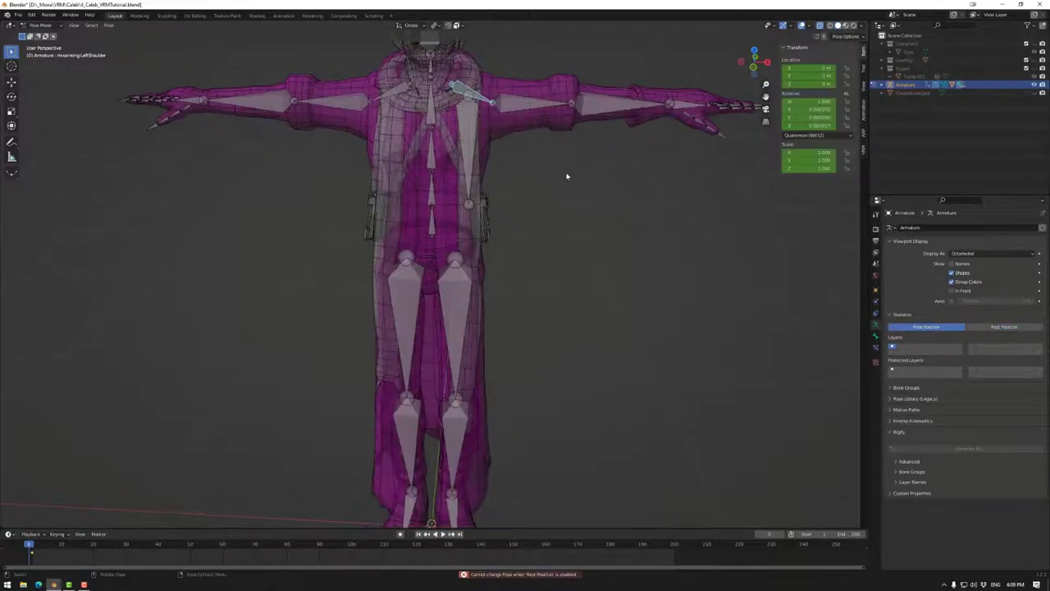
key("r")
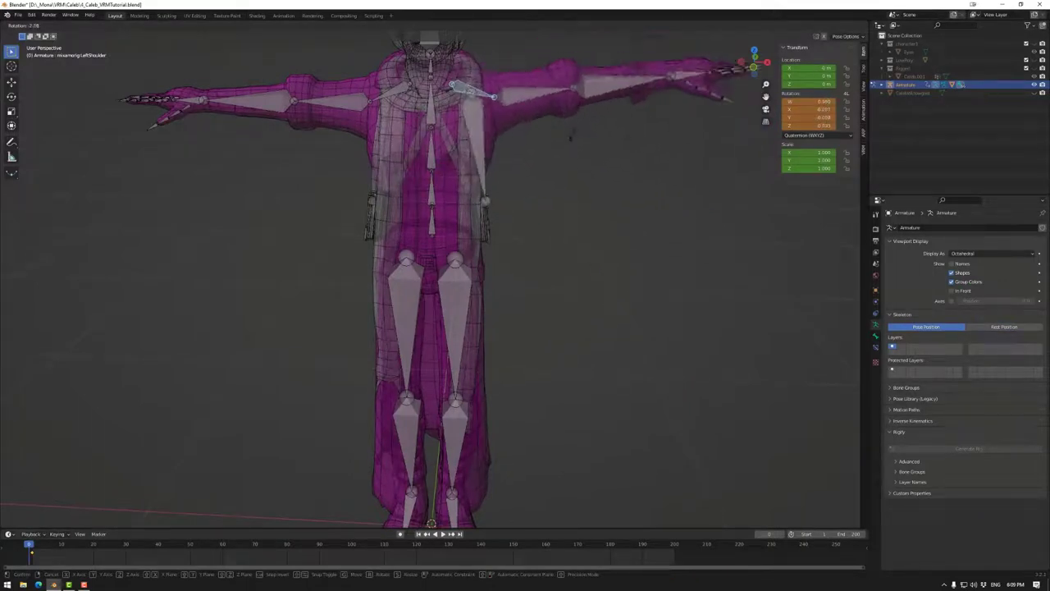
key("Escape")
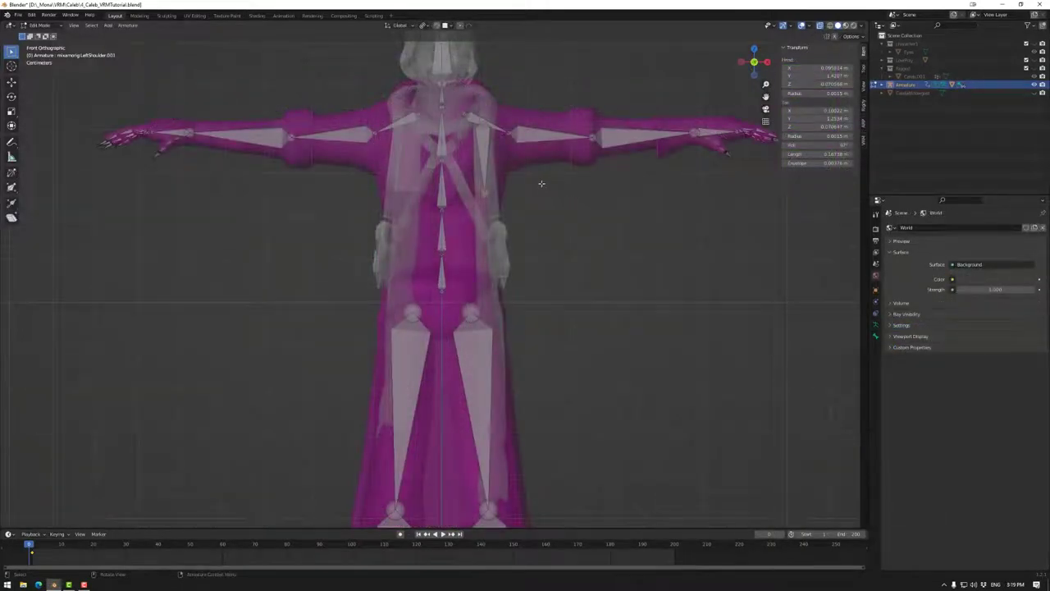
- Rename the duplicated bone on the scarf as mixamorig:LeftScarf.001
left_click(488, 179)
left_click(486, 191)
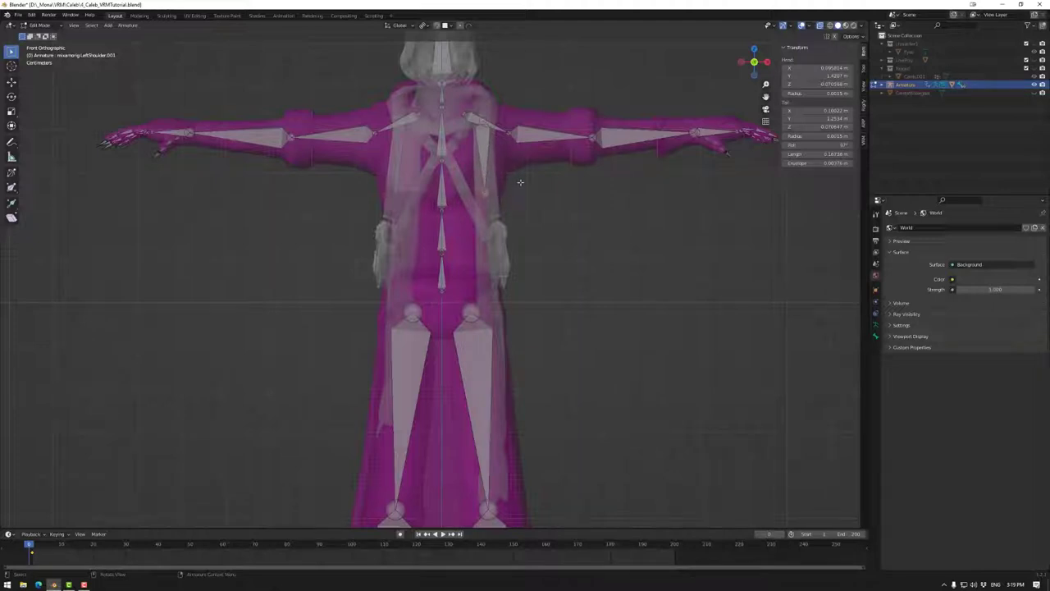
left_click(483, 156)
left_click(875, 338)
left_click(931, 228)
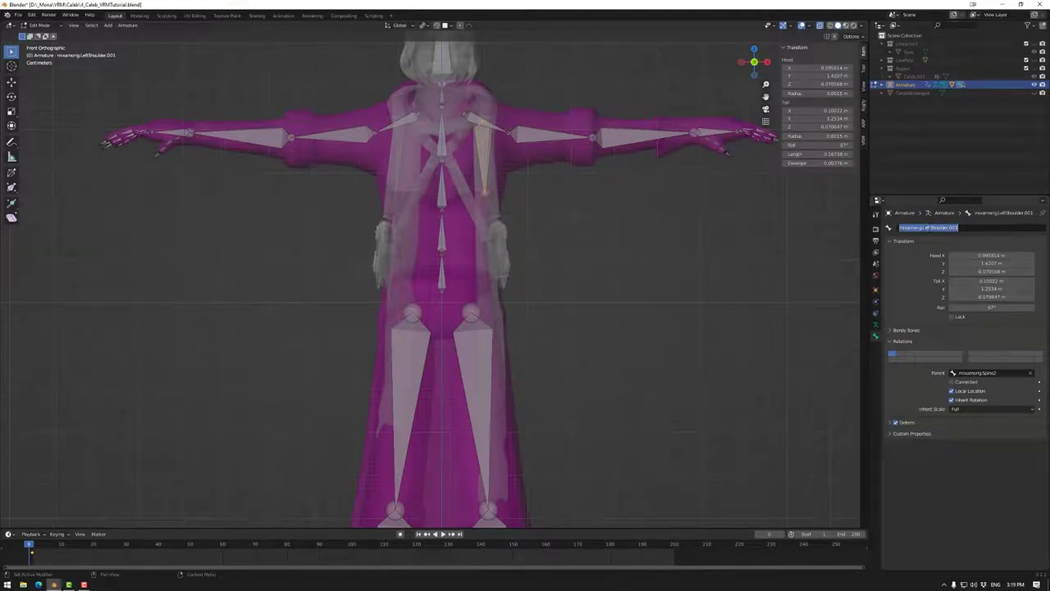
left_click_drag(932, 228, 949, 227)
type("Scarf")
key("Return")
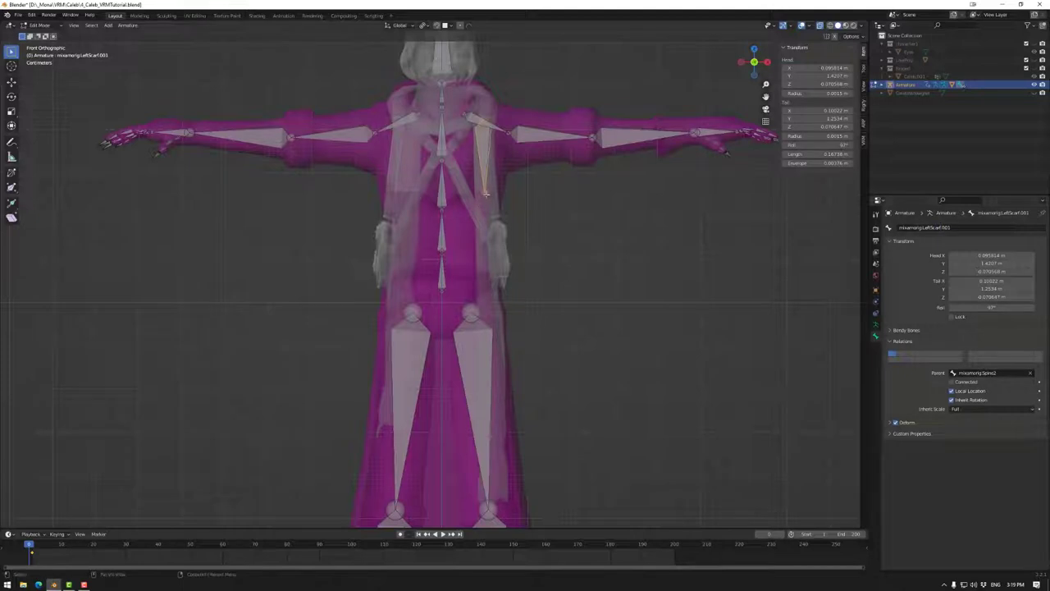
- Extrude a second scarf bone about 0.22 m downward from the first one's lower end and select it
left_click(486, 193)
key("e")
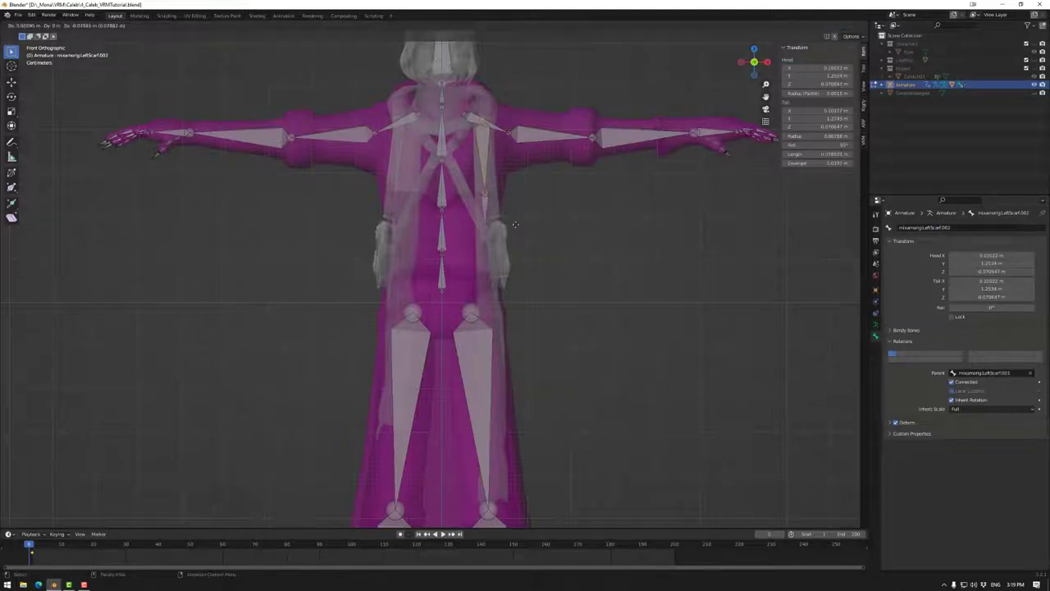
left_click(512, 283)
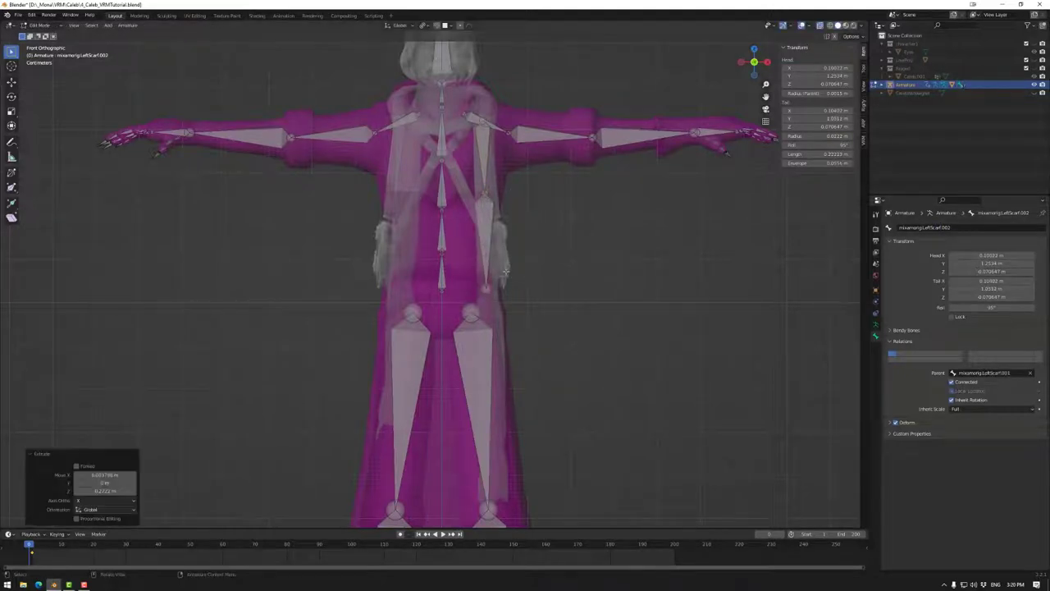
left_click(486, 240)
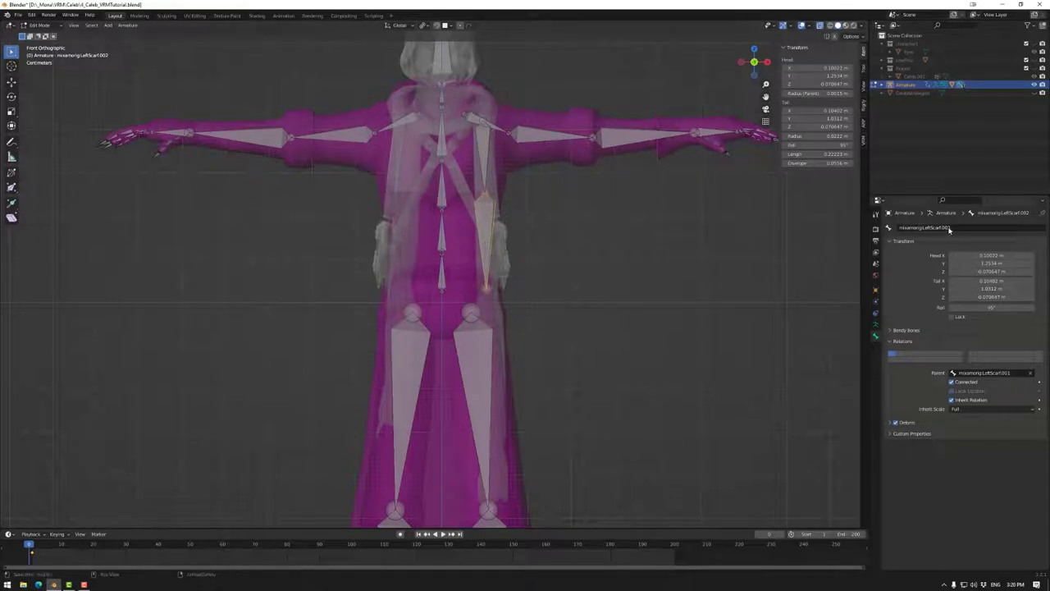
- Turn off X-ray, return to Object Mode and enable the wireframe overlay in the Caleb mesh's viewport display
left_click(820, 26)
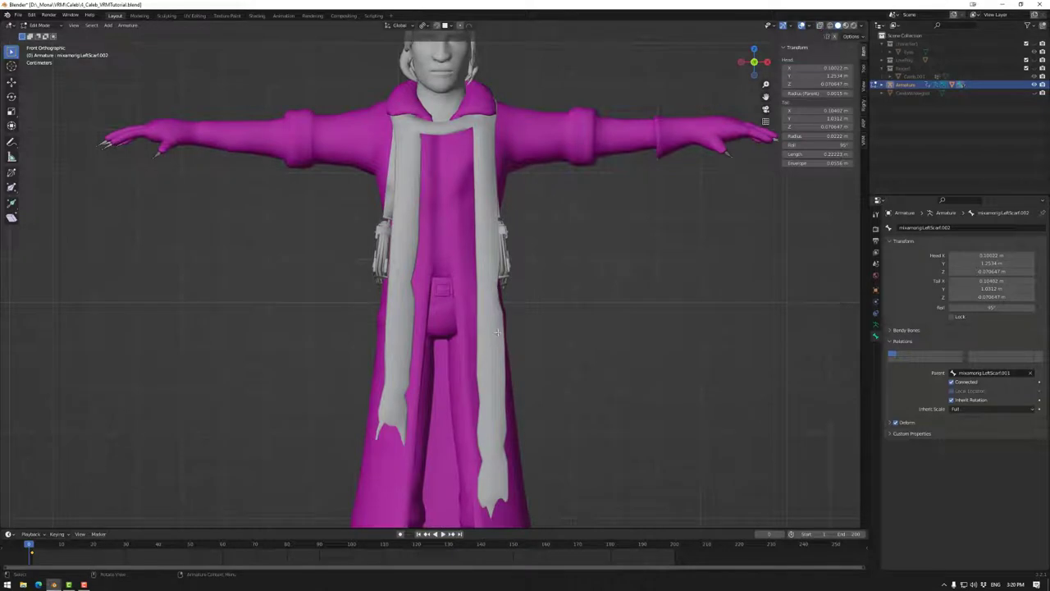
left_click(829, 25)
left_click(838, 26)
left_click(44, 25)
left_click(42, 36)
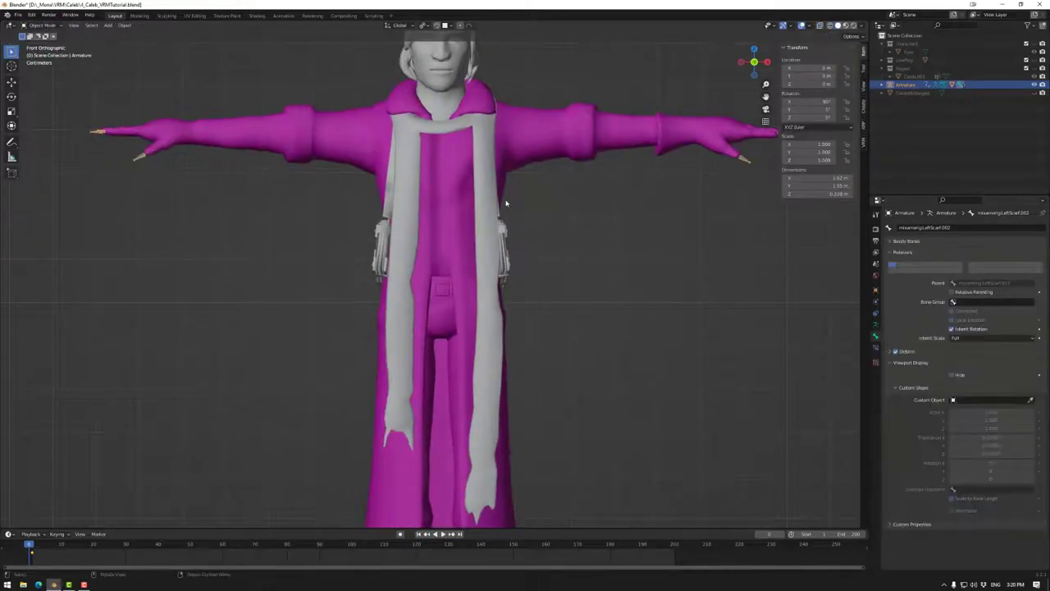
left_click(500, 204)
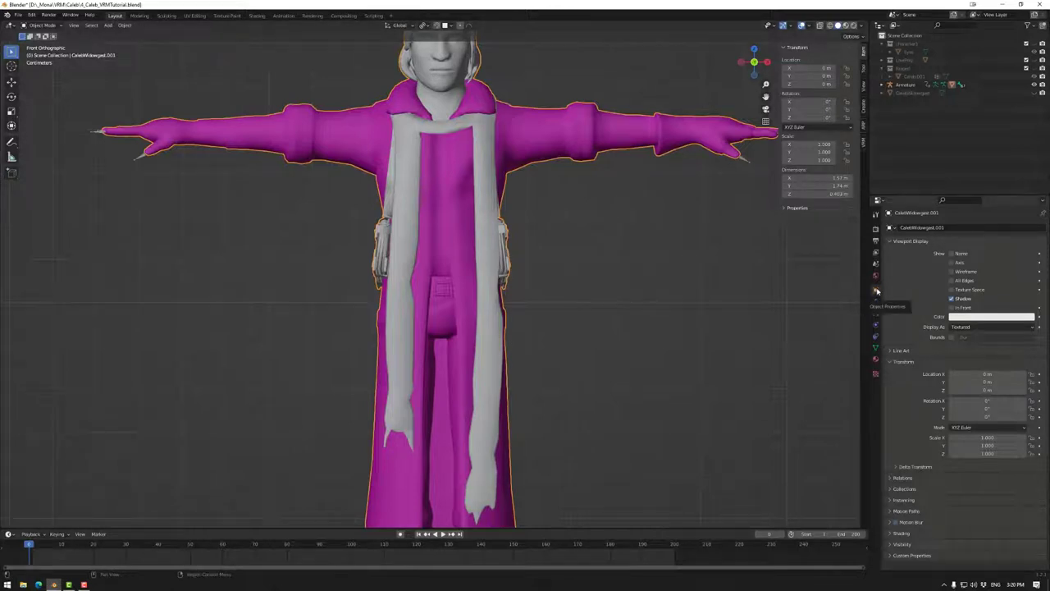
left_click(952, 272)
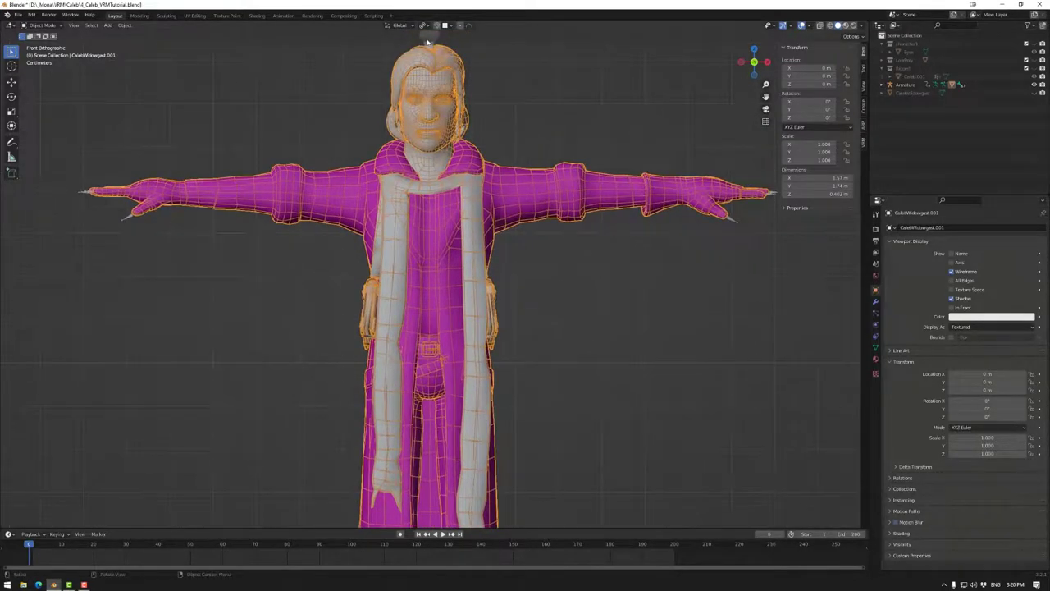
- Edit the armature with X-ray on and lower the second scarf bone's end by about 0.2 m along the scarf
left_click(427, 41)
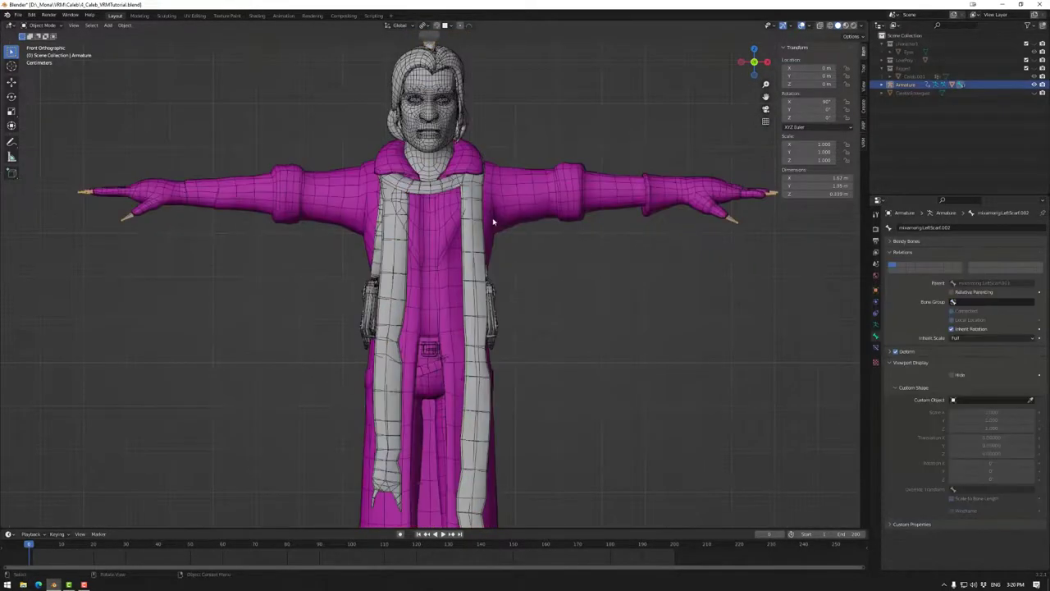
key("Tab")
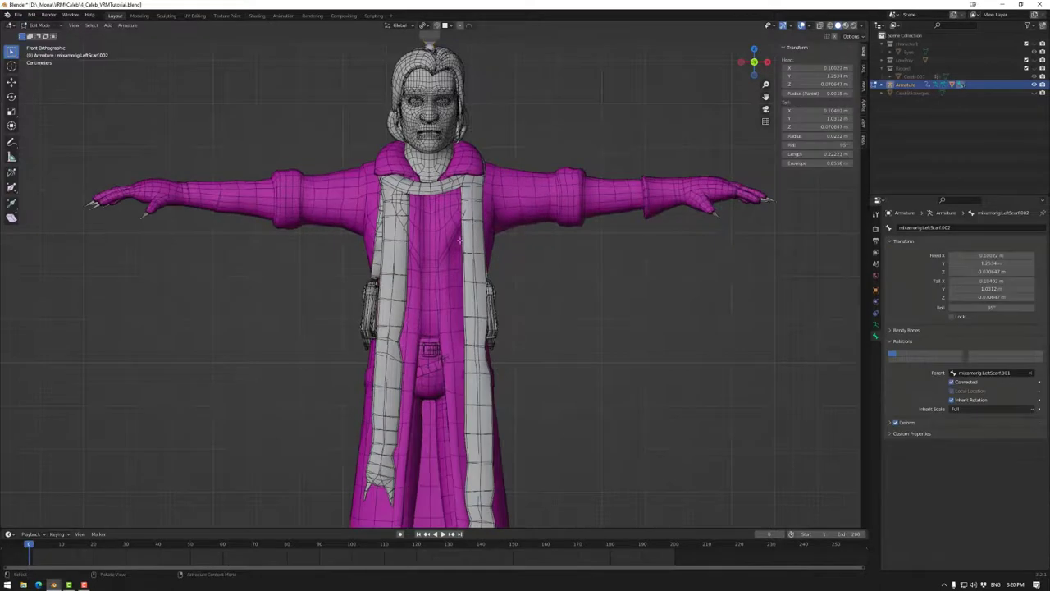
left_click(820, 26)
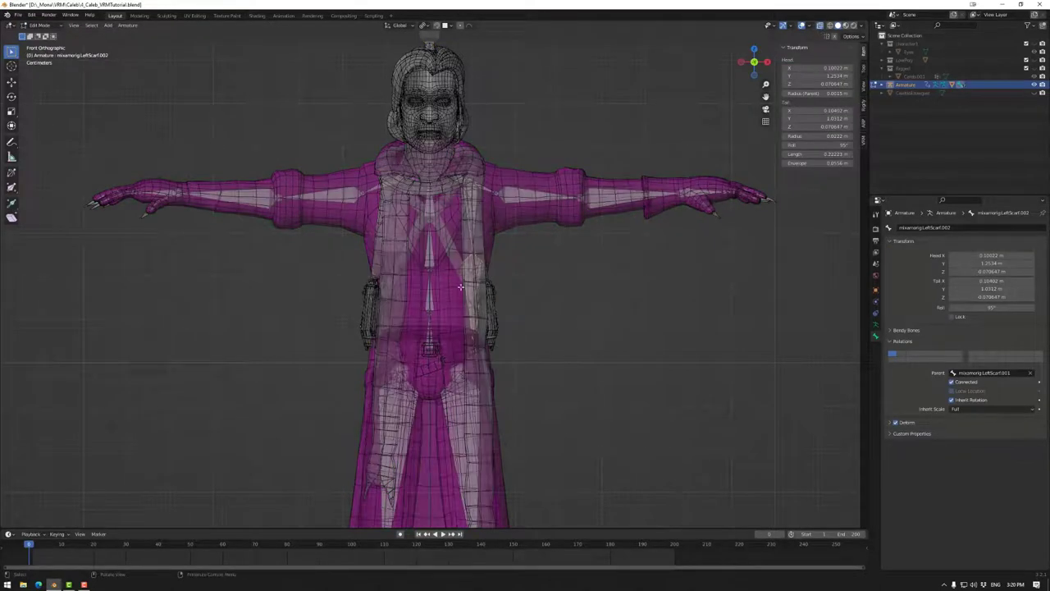
left_click(476, 253)
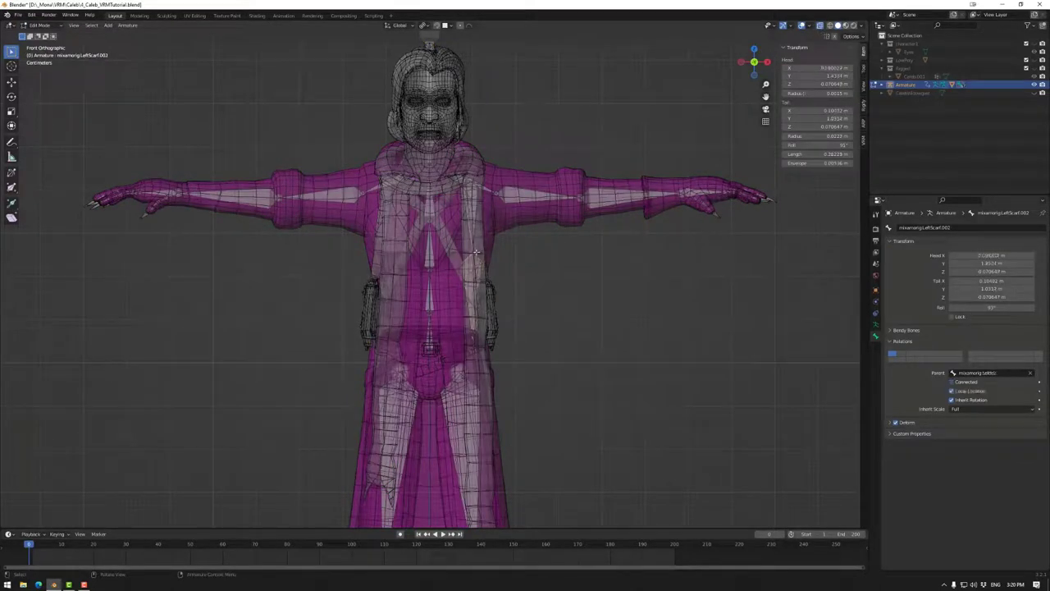
left_click(475, 348)
left_click_drag(476, 349, 482, 345)
middle_click_drag(482, 345, 517, 237, "shift")
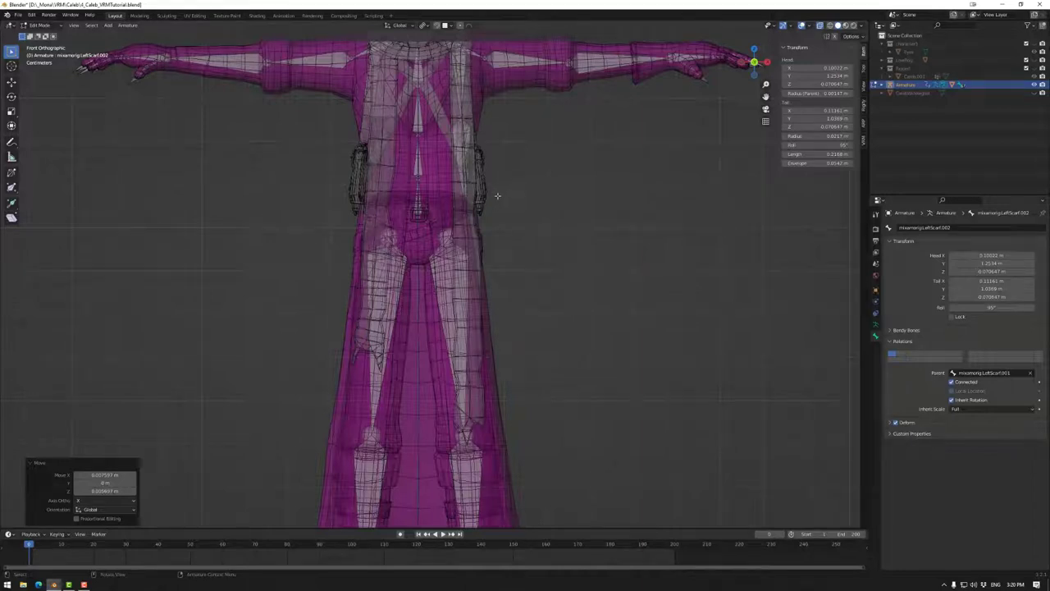
key("g")
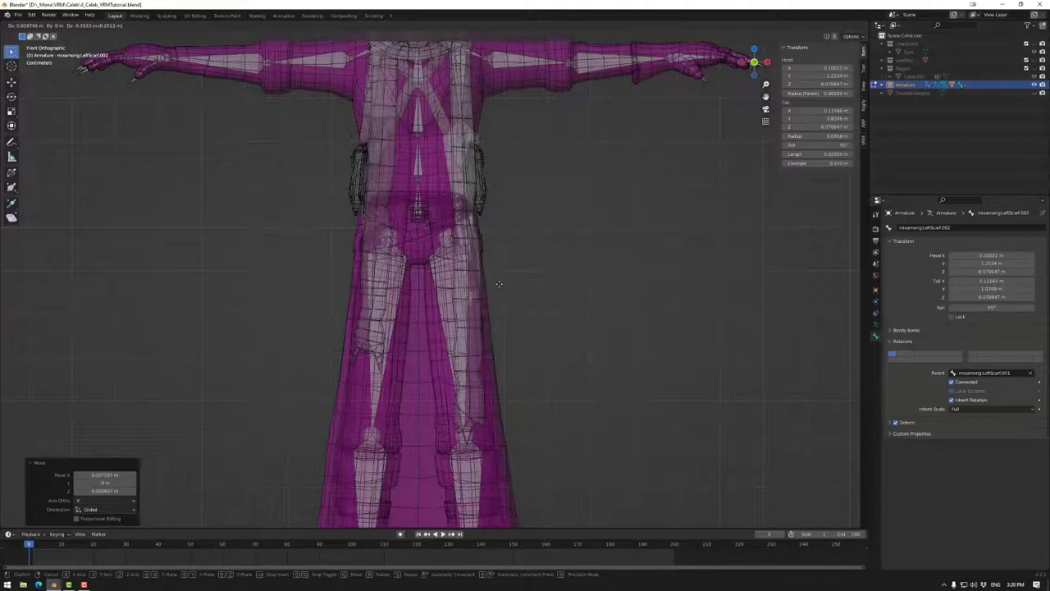
left_click(473, 303)
- Lower the joint between the first two scarf bones and extrude a third bone about 0.34 m downward from the second one's end
left_click(476, 139)
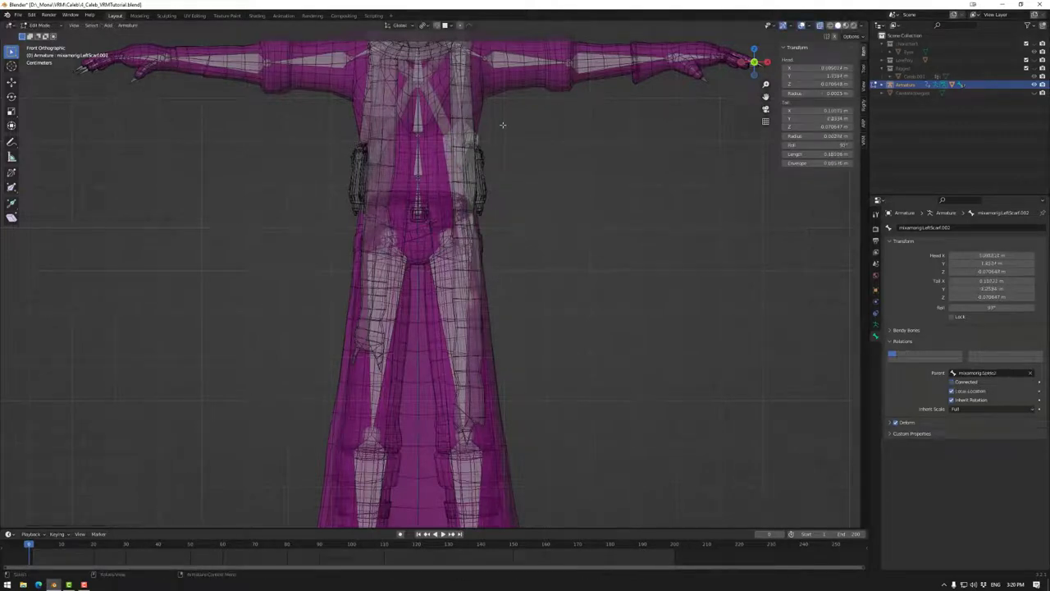
key("ctrl+shift+z")
key("ctrl+z")
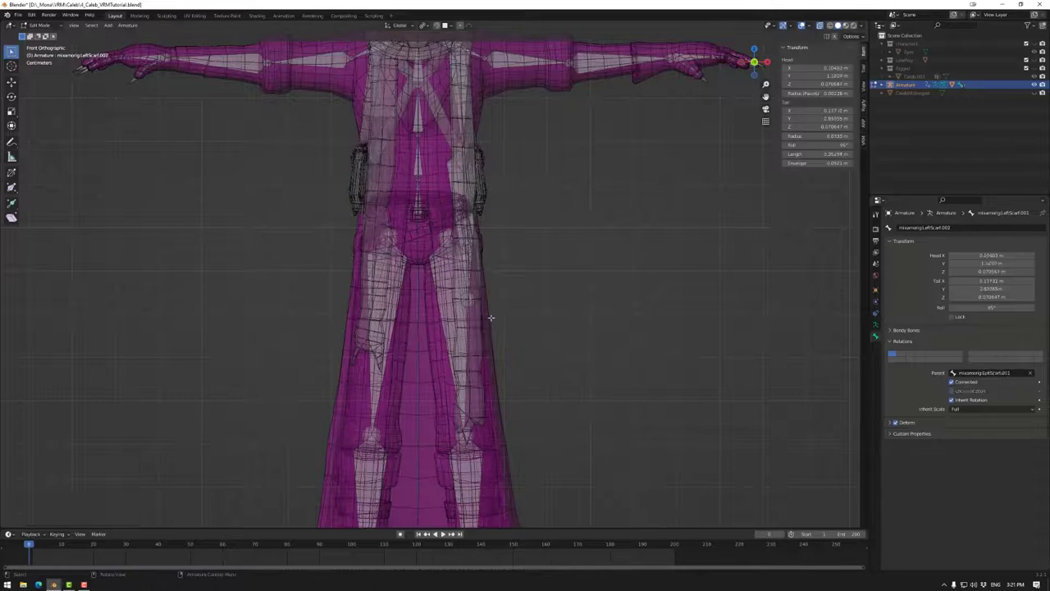
key("g")
left_click(552, 400)
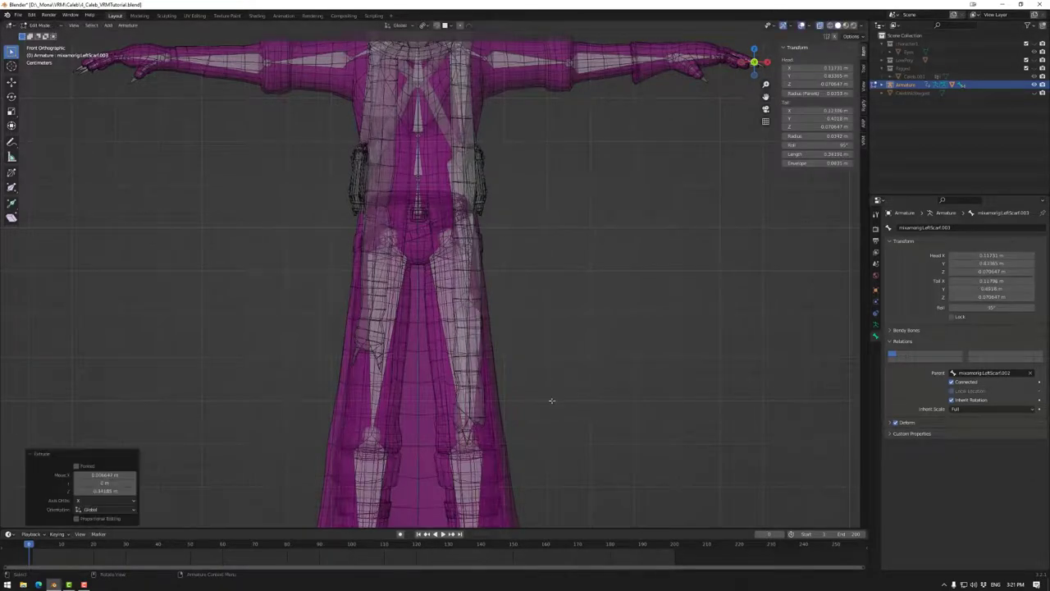
key("ctrl+z")
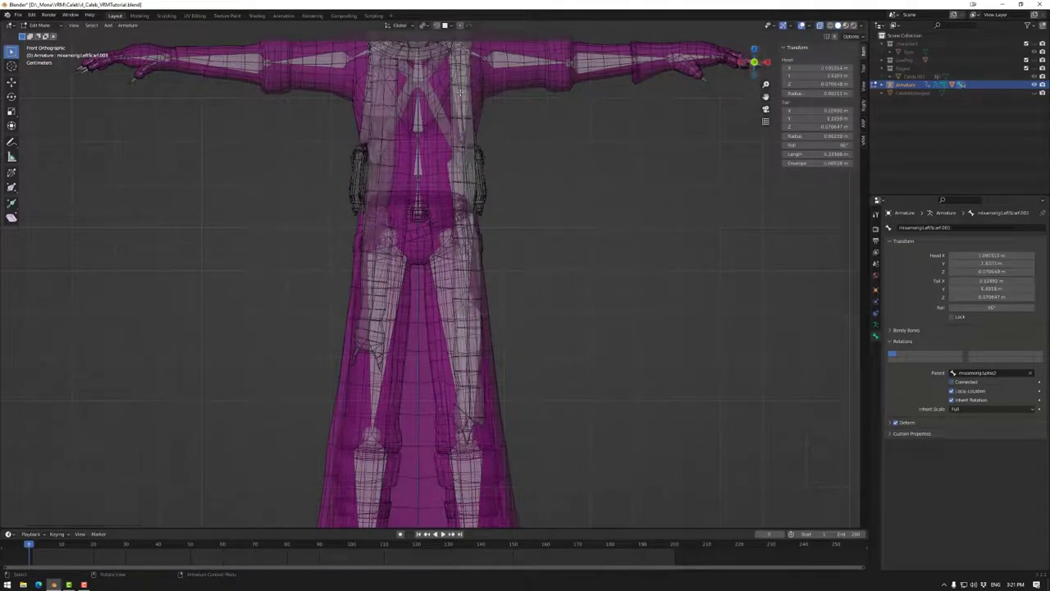
- In the right side view, move the left scarf bone chain about 0.116 m forward along Y
left_click(766, 62)
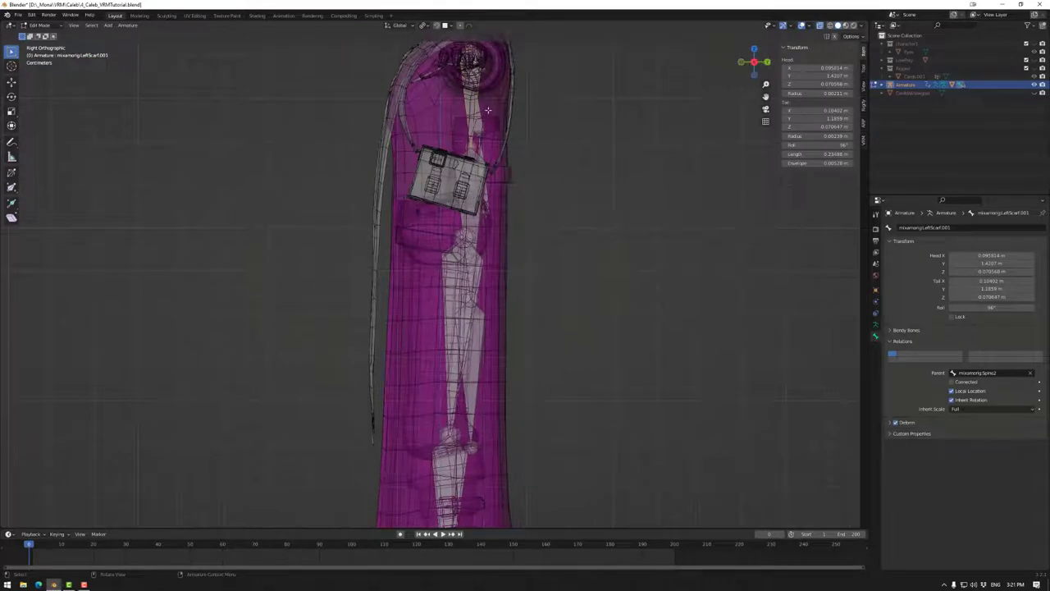
left_click(477, 357)
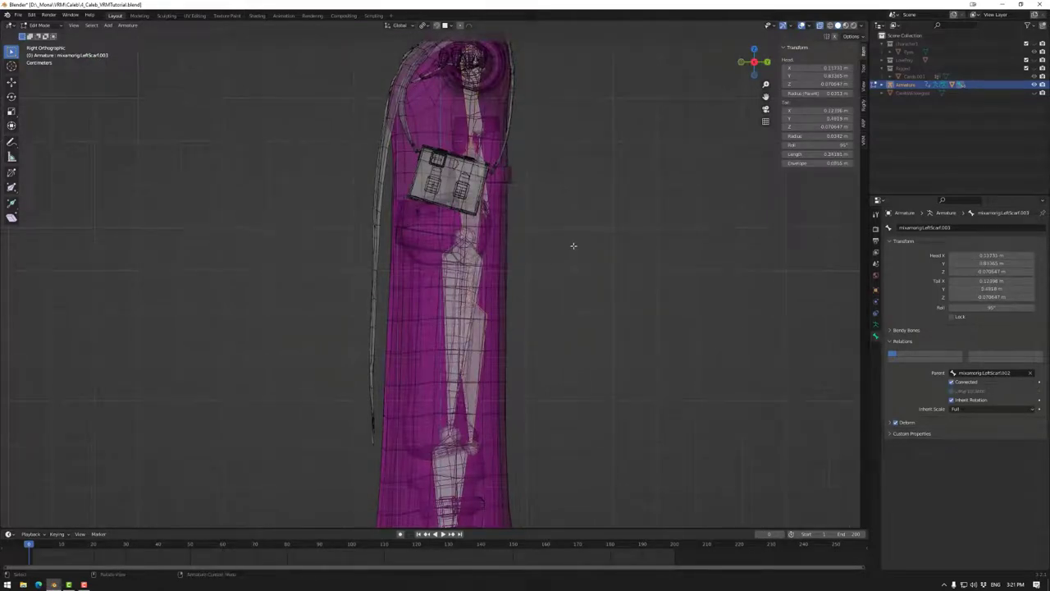
key("g")
key("y")
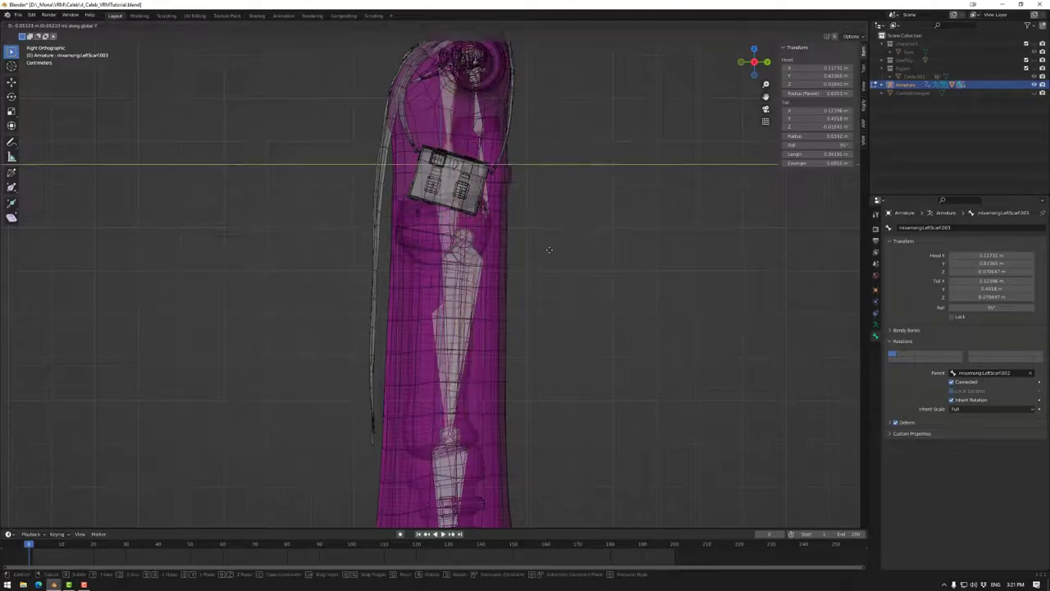
left_click(426, 150)
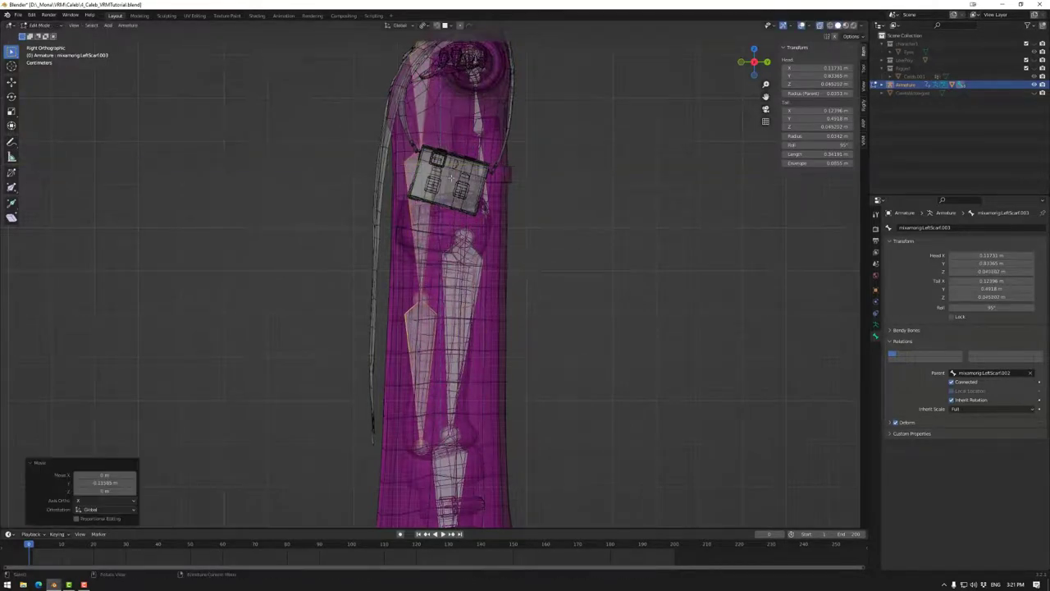
- Move the chain's two middle joints and its lower tip further forward along Y so the bones follow the hanging scarf
left_click(423, 146)
key("g")
key("y")
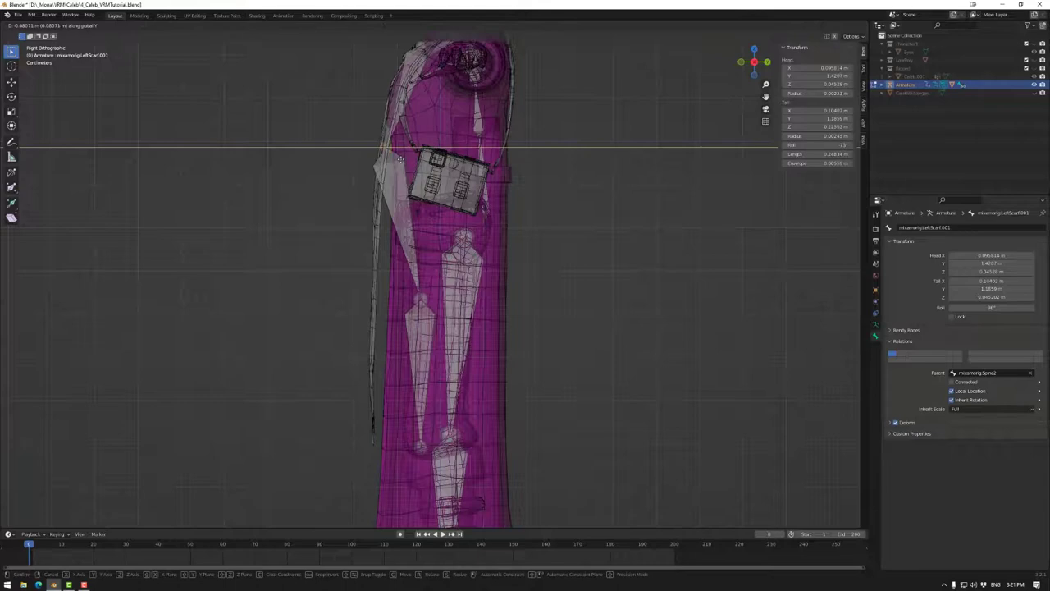
left_click(393, 150)
left_click(427, 300)
key("g")
key("y")
left_click(380, 299)
left_click(424, 444)
key("g")
key("y")
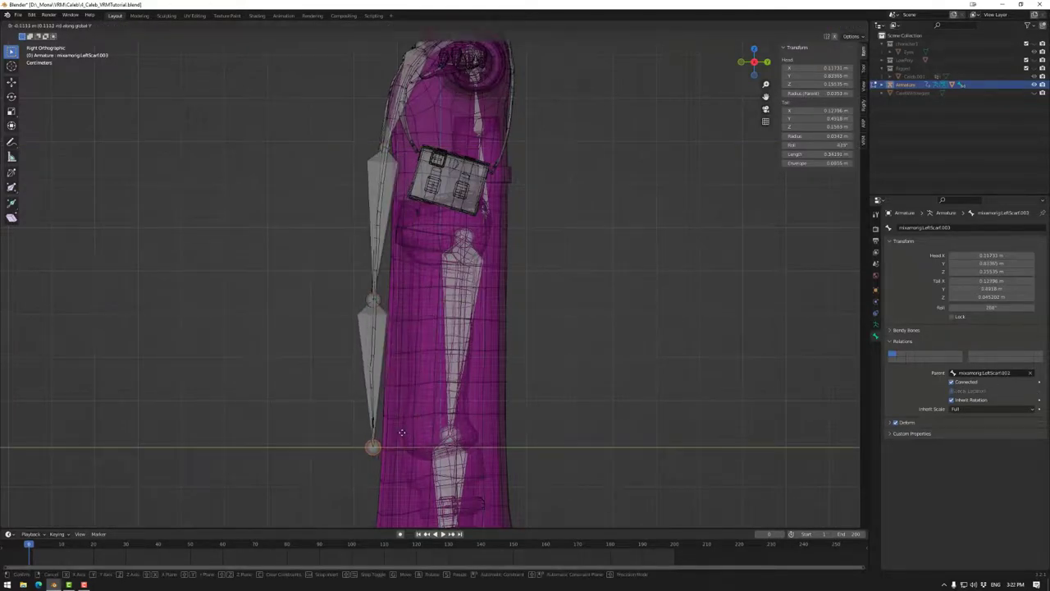
left_click(401, 434)
middle_click_drag(421, 265, 498, 113)
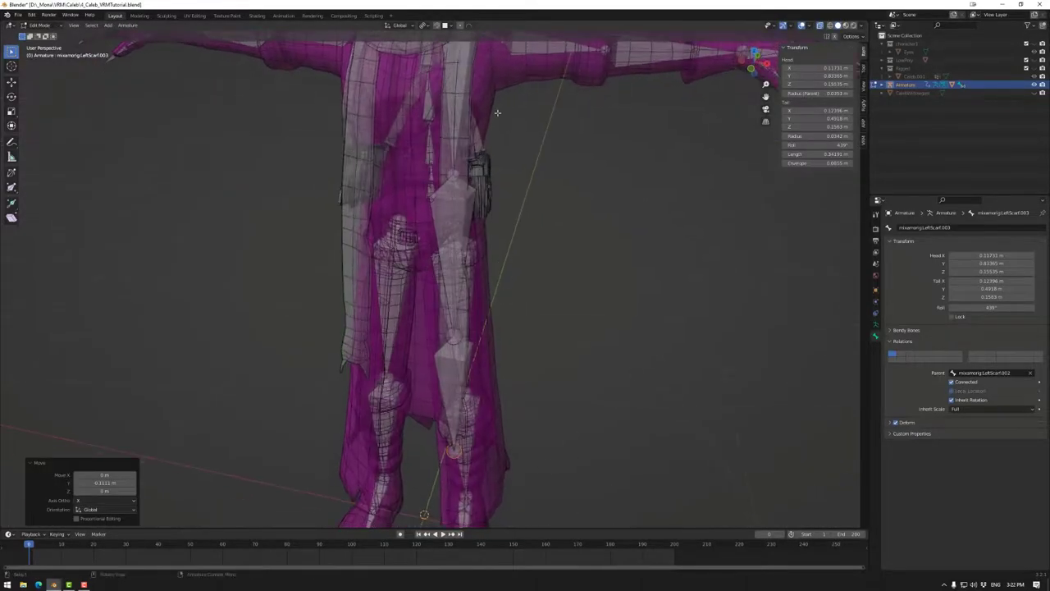
- Set the snap target to Volume and enable snapping
left_click(450, 26)
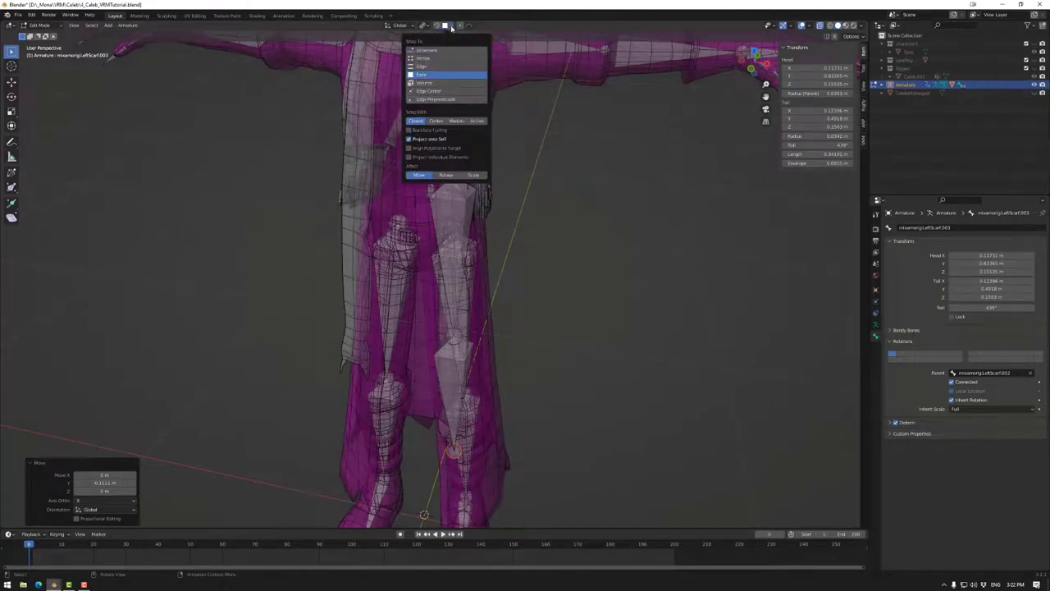
left_click(421, 83)
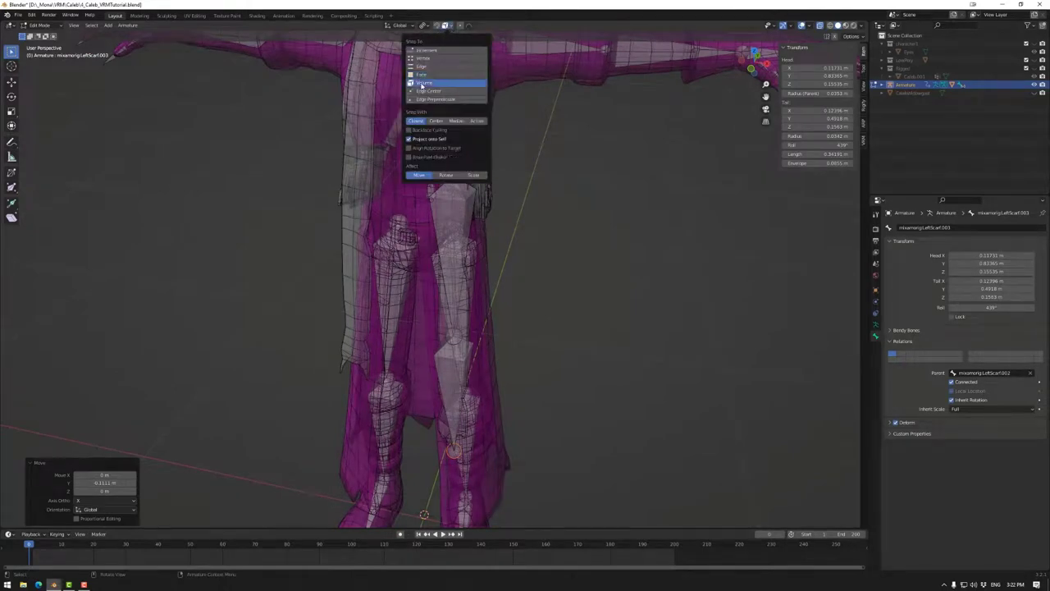
left_click(441, 26)
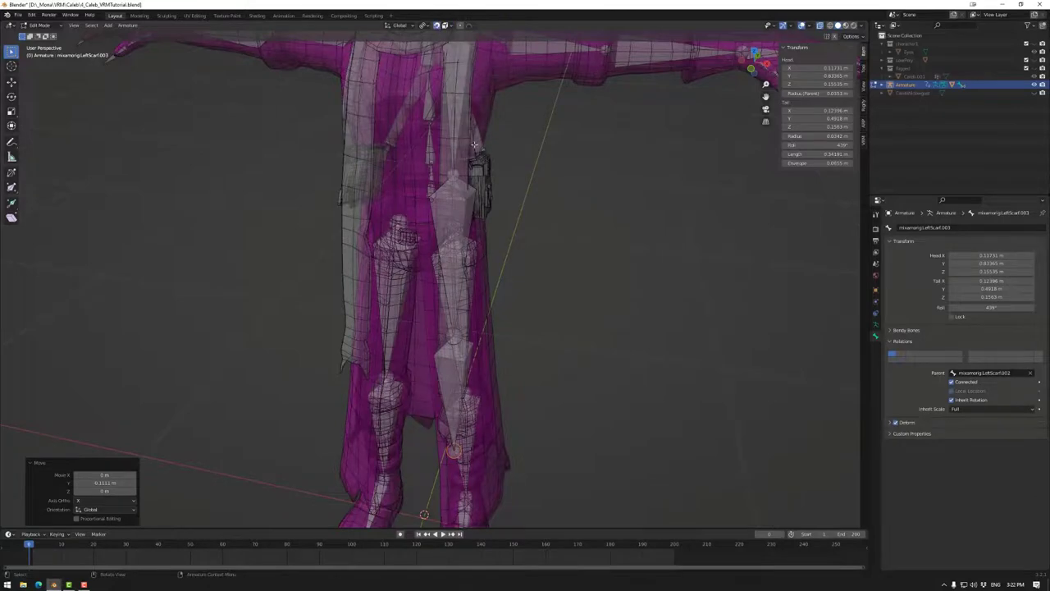
- Try to snap the joint between the second and third scarf bones into the scarf's volume, and undo the move
middle_click_drag(479, 220, 484, 308)
left_click(420, 310)
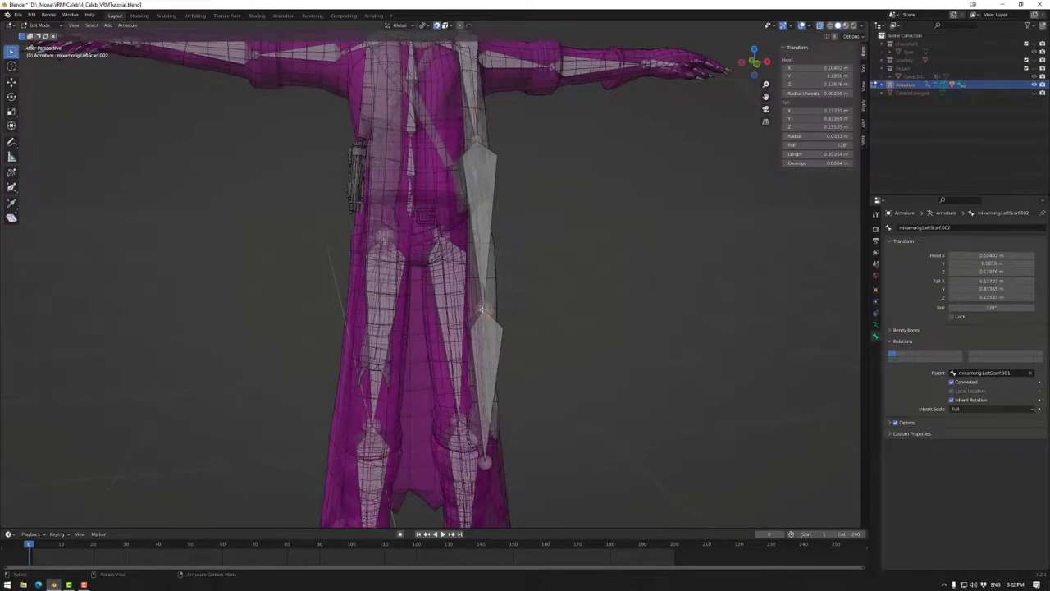
key("g")
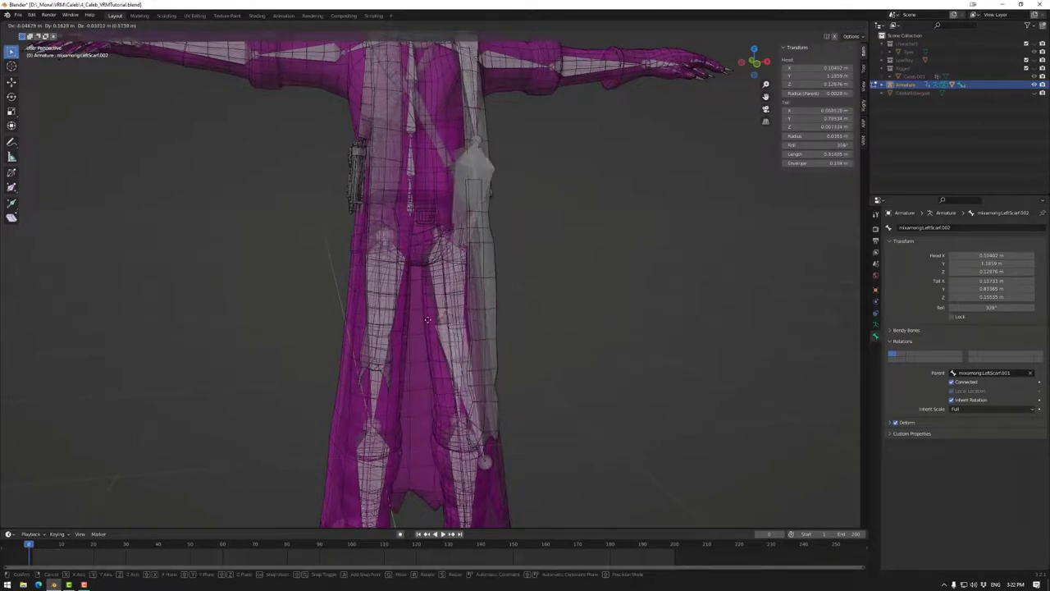
left_click_drag(427, 320, 420, 322)
middle_click_drag(520, 253, 470, 128)
key("g")
left_click(448, 316)
key("ctrl+z")
- Duplicate the three left scarf bones and move the copy about 0.17 m along X onto the other side of the scarf
left_click(471, 127)
left_click(475, 238, "shift")
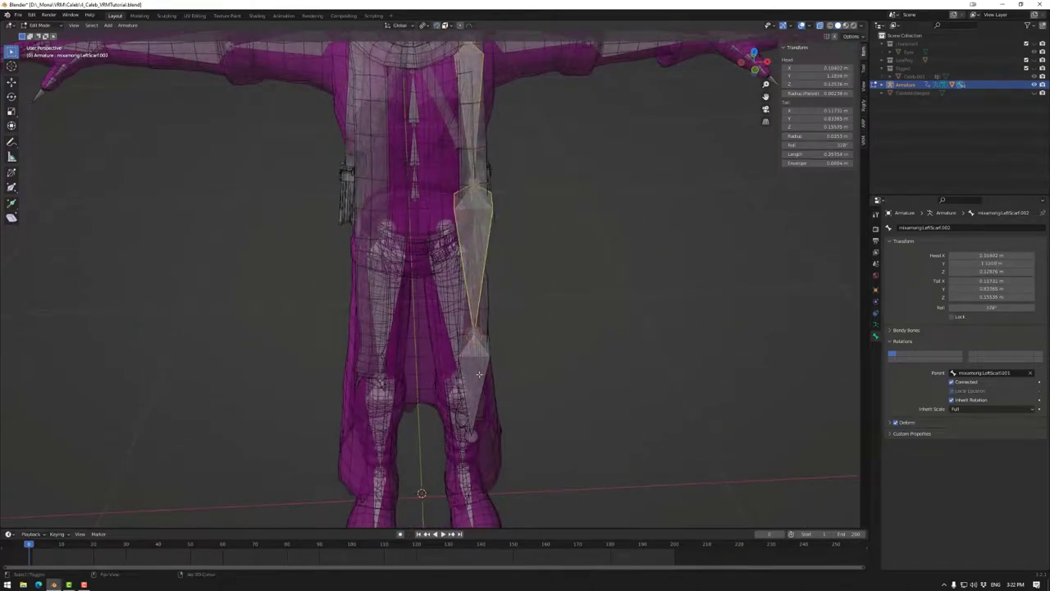
left_click(477, 354, "shift")
middle_click_drag(551, 88, 815, 172)
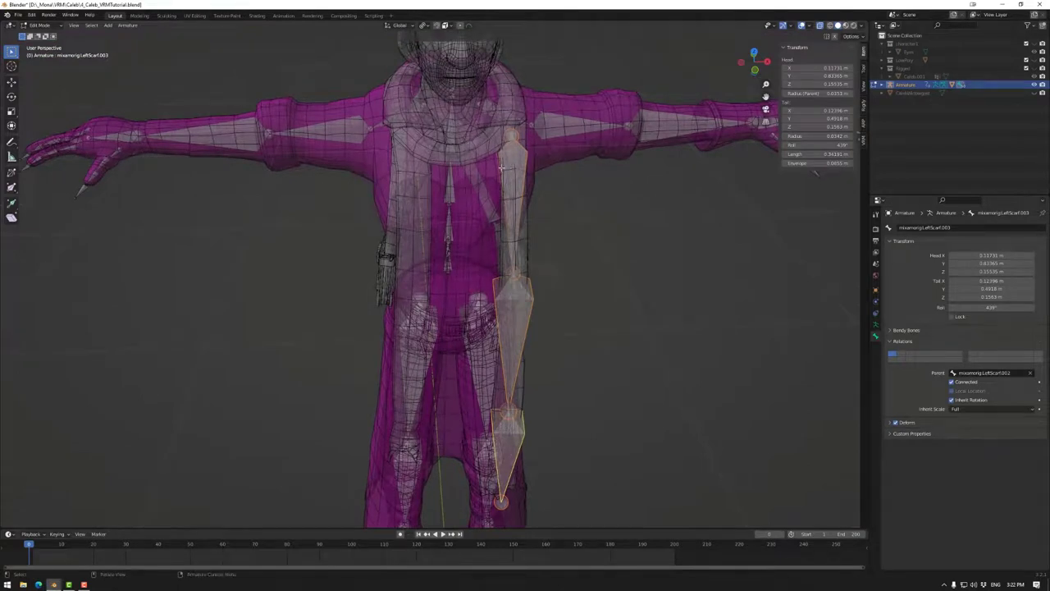
left_click(755, 70)
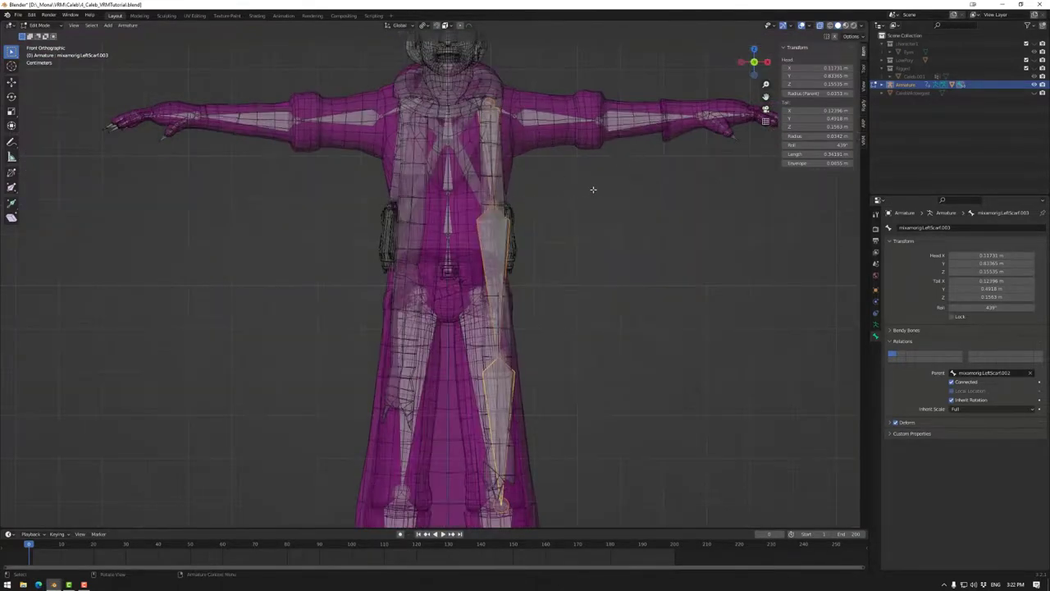
key("shift+d")
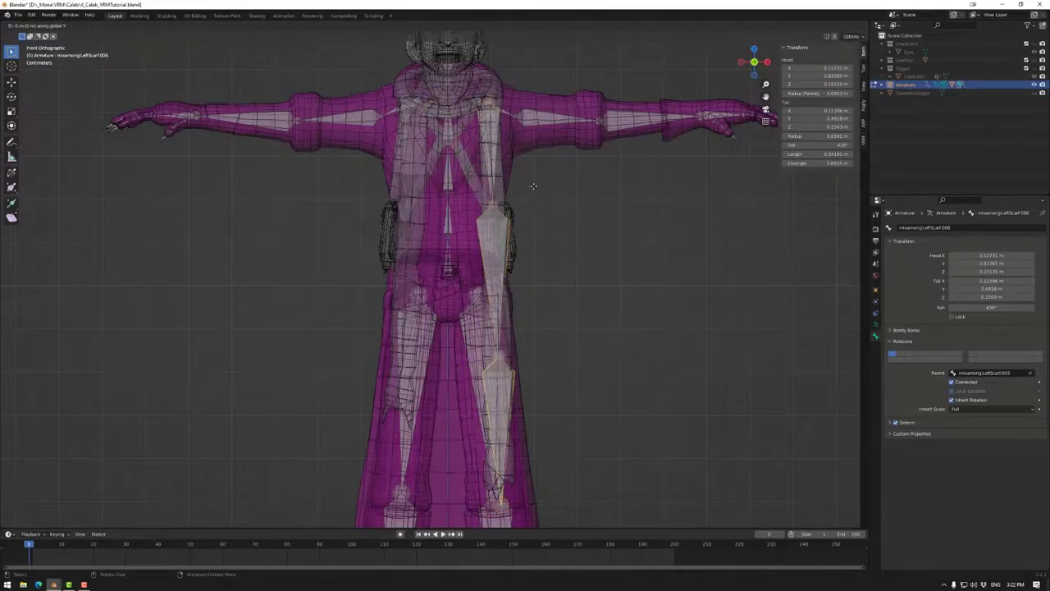
key("x")
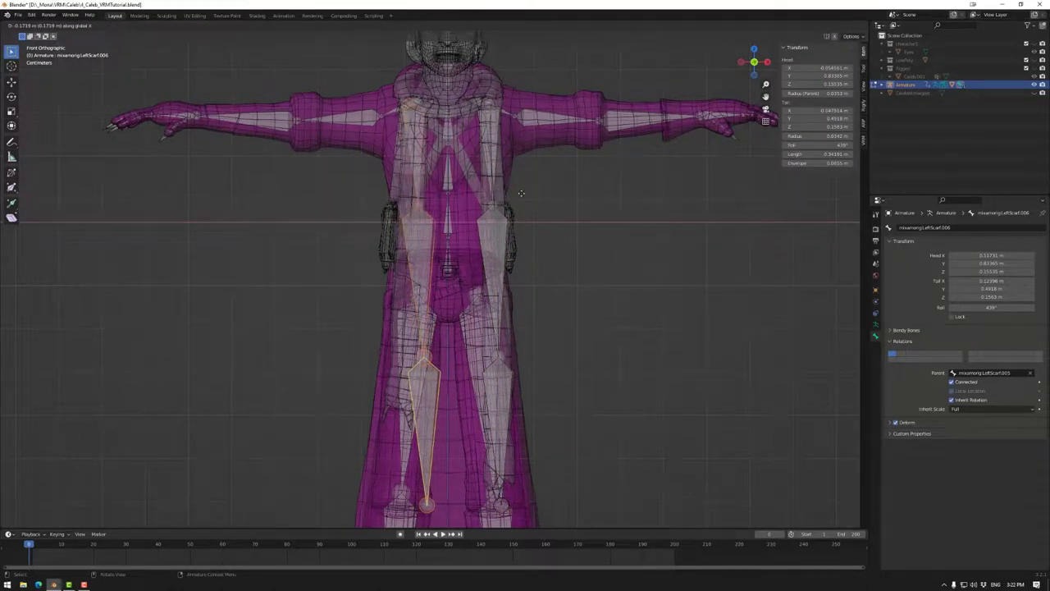
left_click(520, 192)
- Fit the copied chain to the right scarf end by repositioning its two middle joints and raising its tip about 0.17 m
left_click(428, 204)
key("g")
left_click(433, 201)
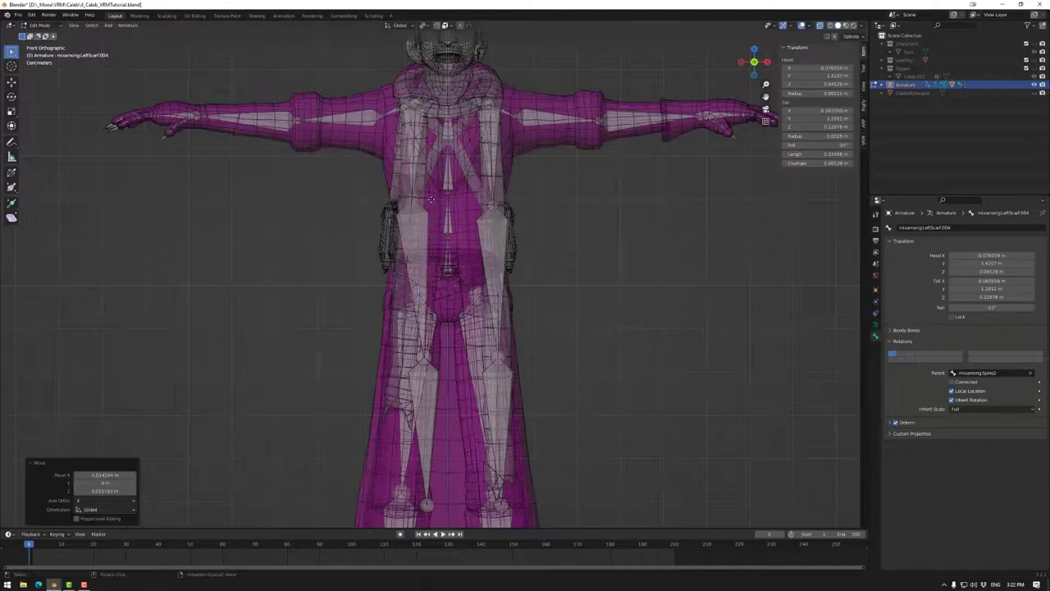
left_click(436, 355)
key("g")
left_click(438, 305)
key("e")
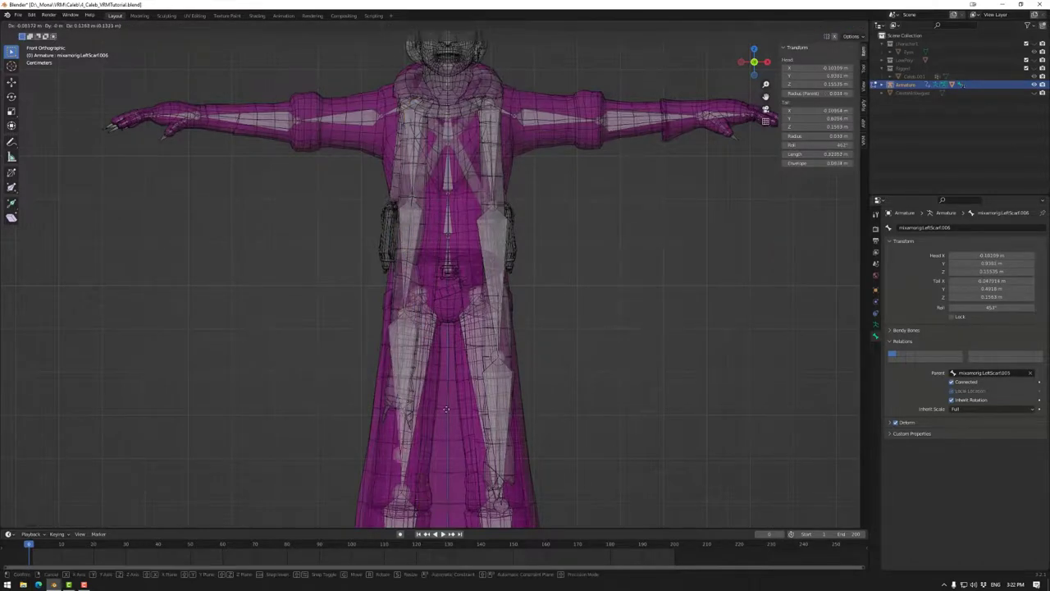
left_click(442, 386)
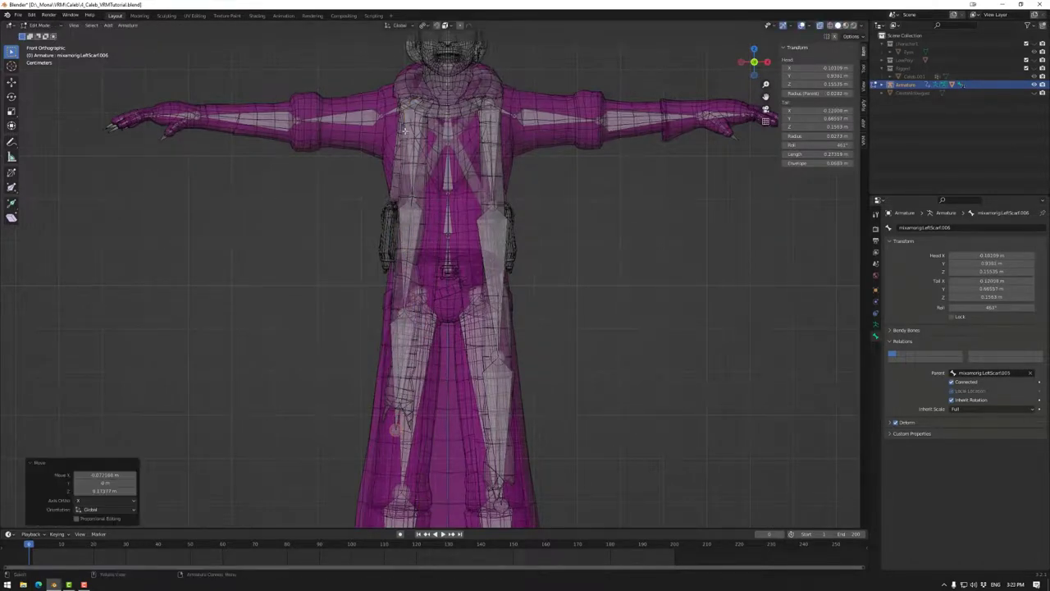
- Select the three right scarf bones and examine how they line up with the scarf from the left side
left_click(411, 133)
left_click(413, 252, "shift")
left_click(405, 337, "shift")
left_click(742, 62)
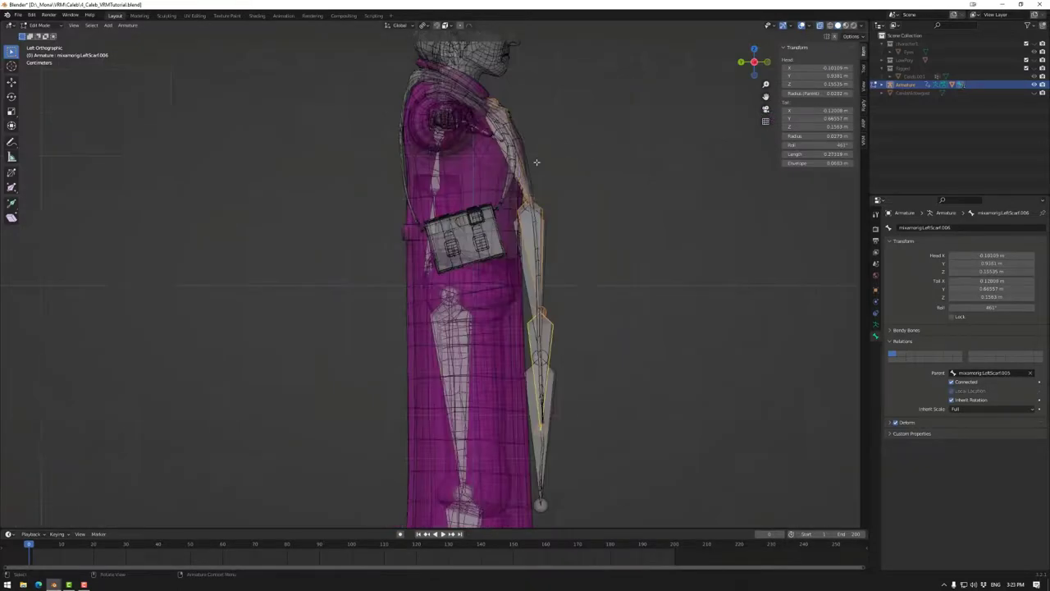
middle_click_drag(670, 298, 602, 274)
scroll(598, 251, "down", 5)
- In Pose Mode, keyframe the mixamorig:Spine2 bone, test rotating it to check the scarf bones' movement, and cancel the rotation
key("Tab")
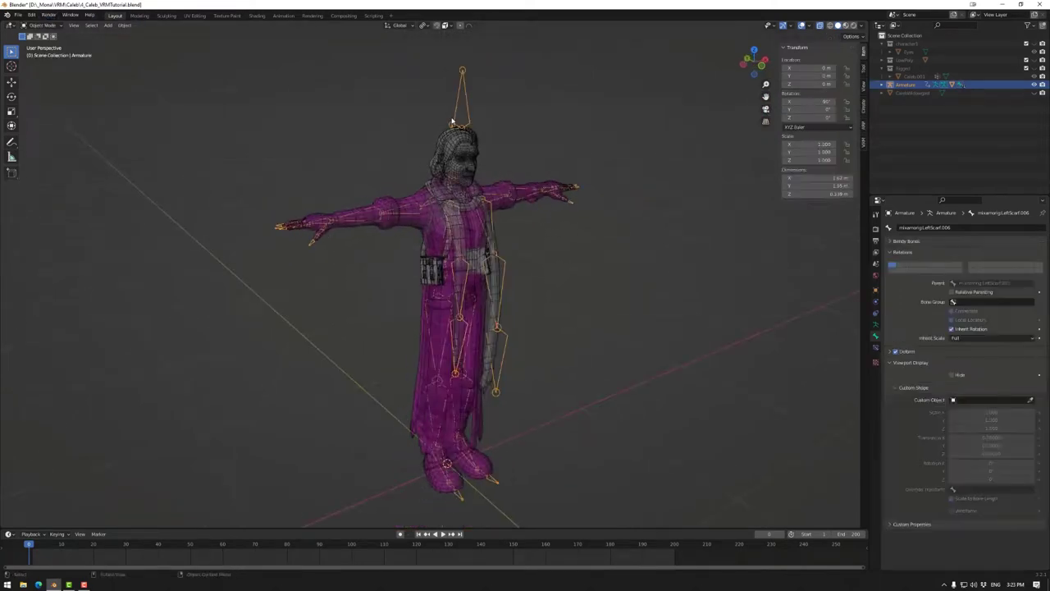
left_click(42, 25)
left_click(41, 46)
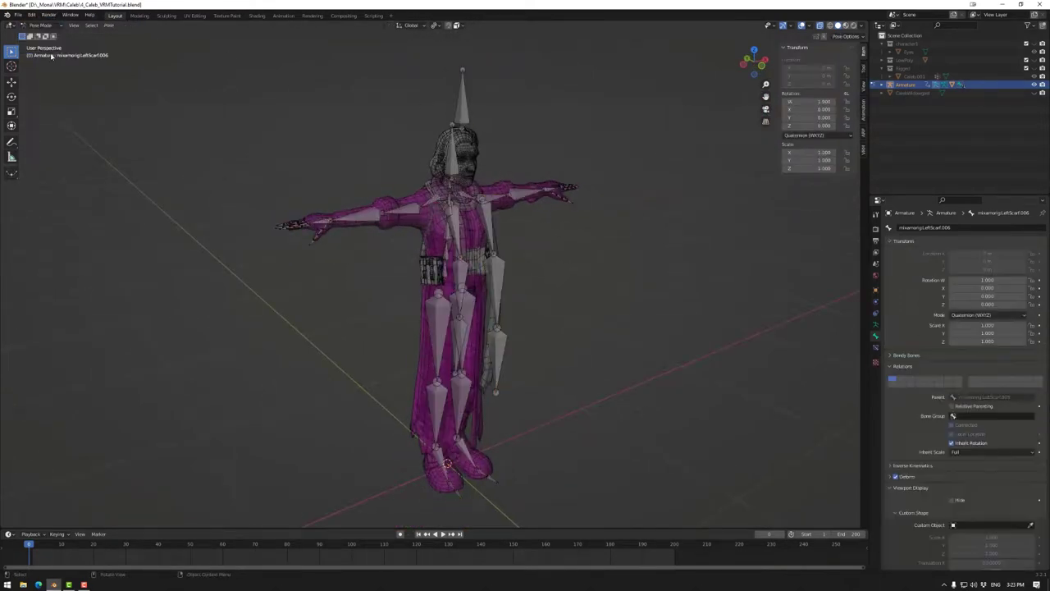
middle_click_drag(534, 205, 495, 197)
left_click(440, 199)
key("i")
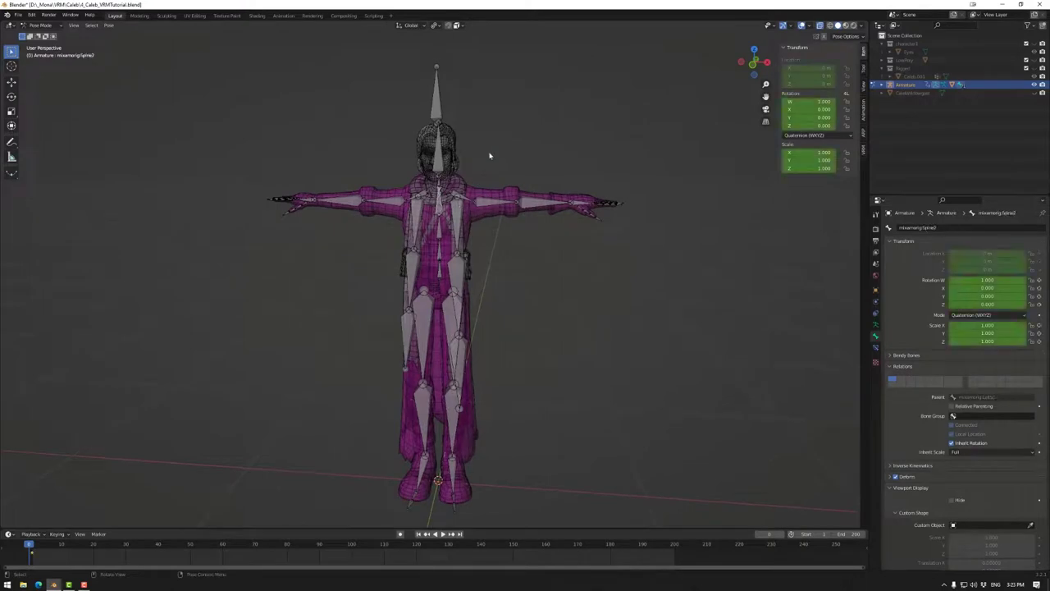
key("r")
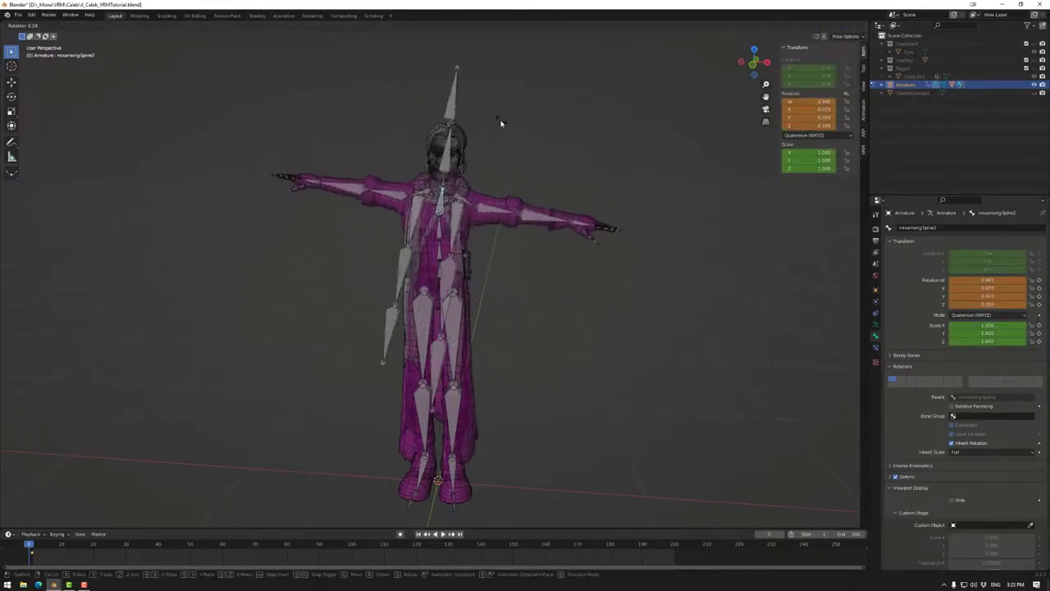
right_click(457, 163)
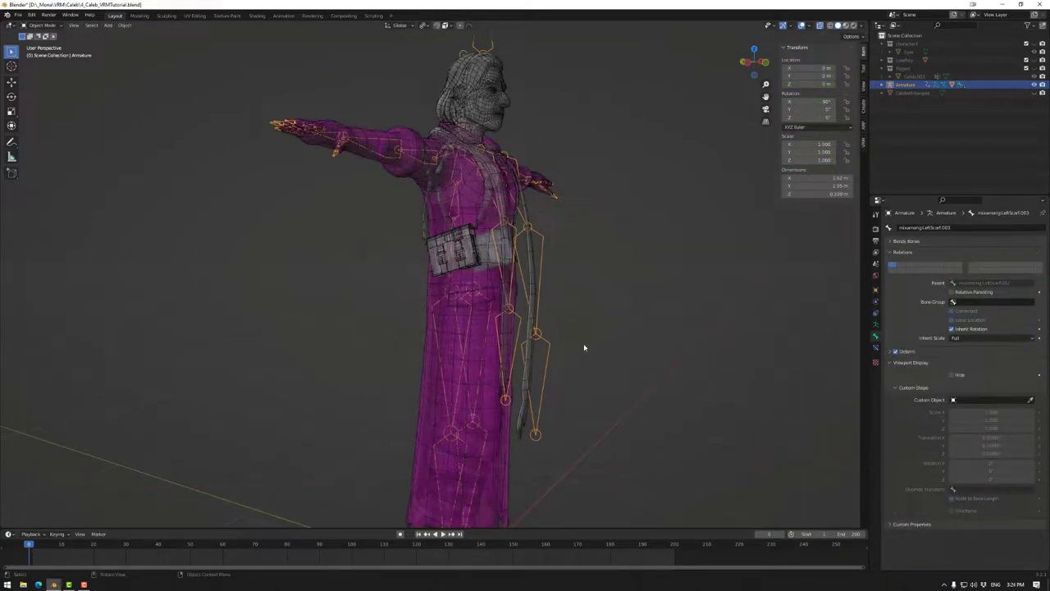
- Switch the armature's skeleton to Rest Position and inspect the character and scarf bones
middle_click_drag(608, 345, 584, 353)
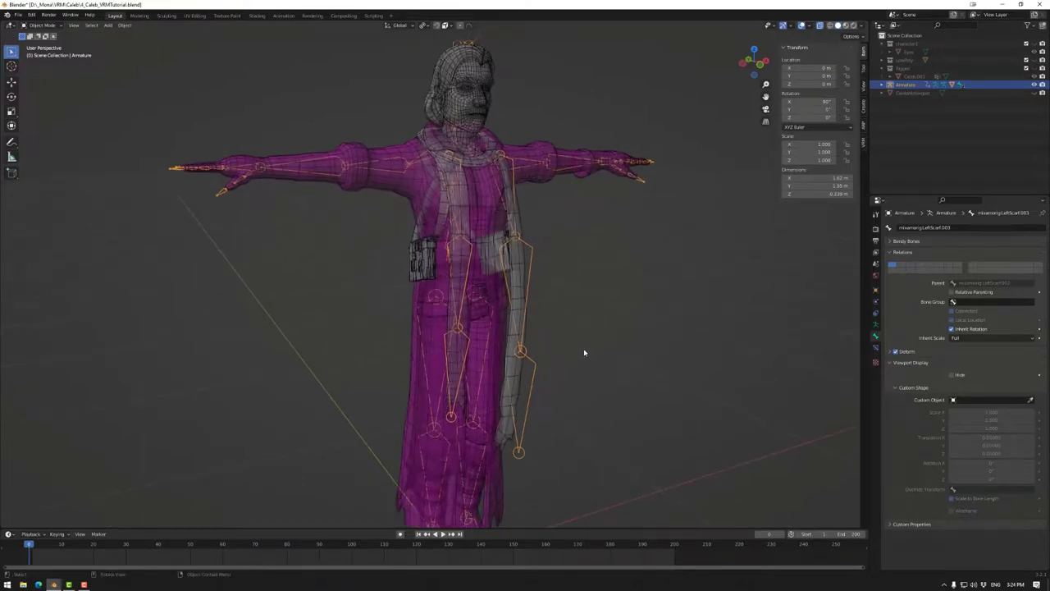
middle_click_drag(584, 314, 564, 368)
left_click(954, 329)
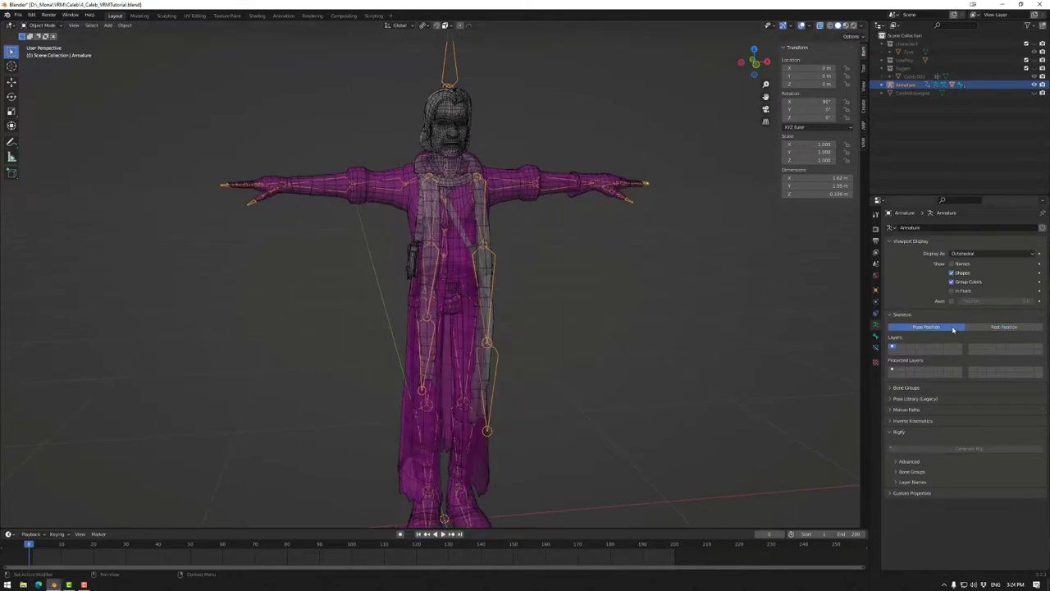
left_click(1003, 328)
middle_click_drag(519, 326, 562, 326)
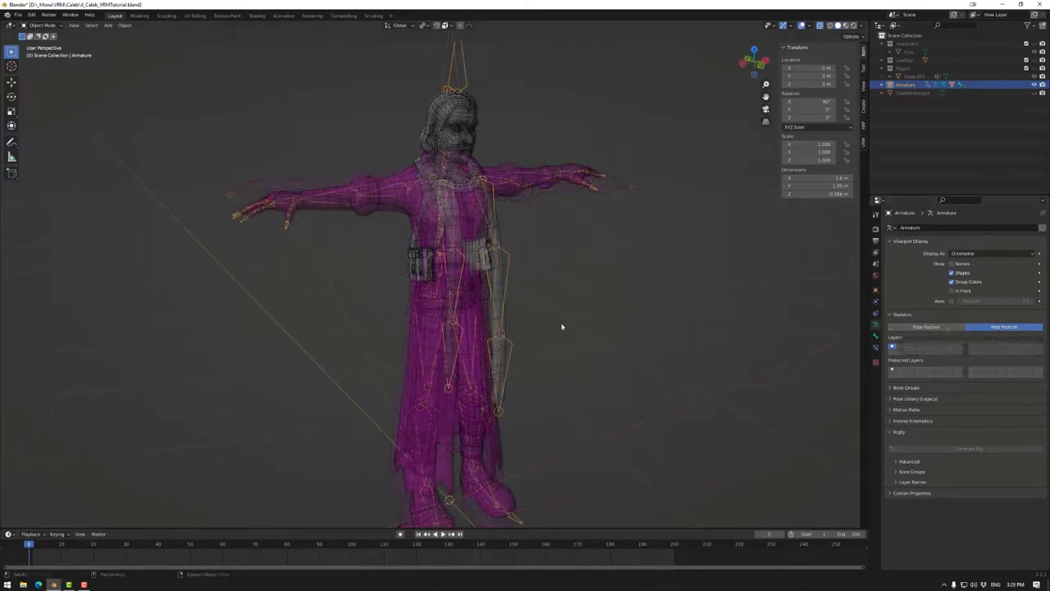